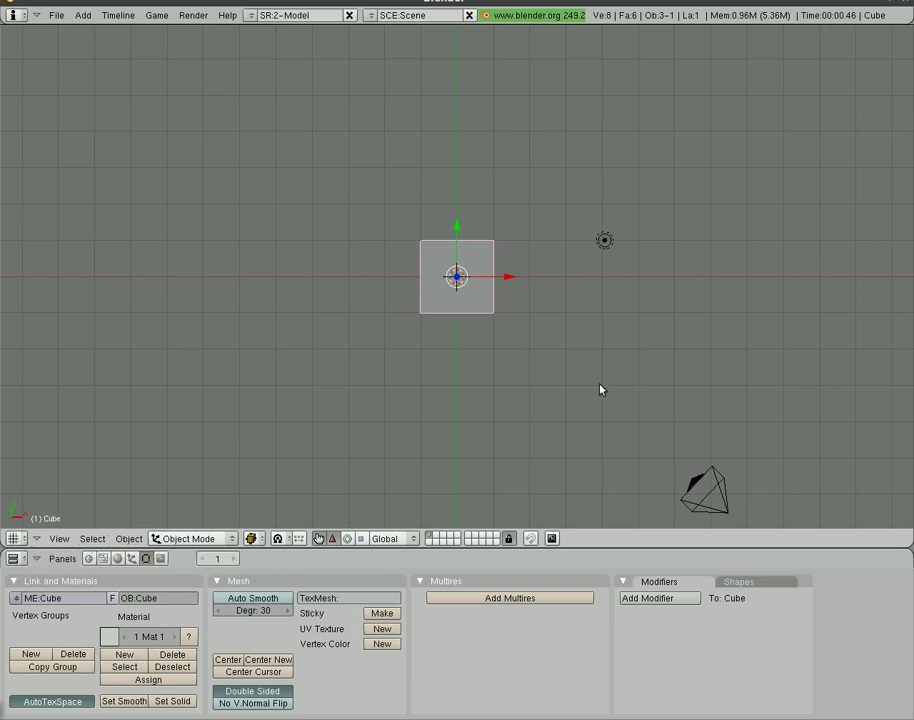
Set the 3D view to the camera and replace it with a Node Editor showing composite nodes, with Use Nodes and Backdrop enabled
{"action": "key", "text": "KP_0"}
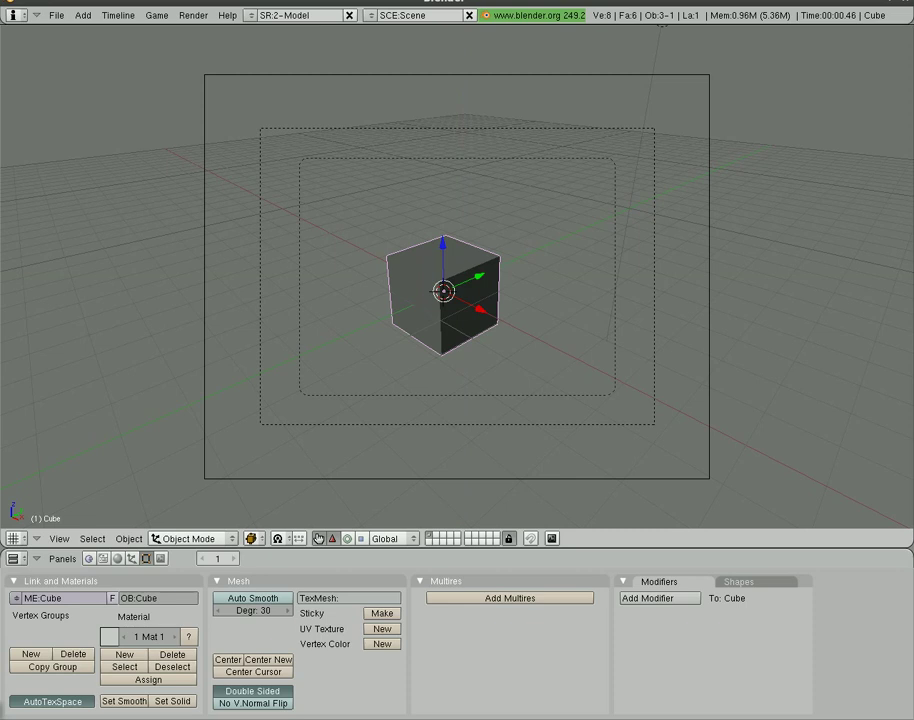
{"action": "left_click", "coordinate": [14, 539]}
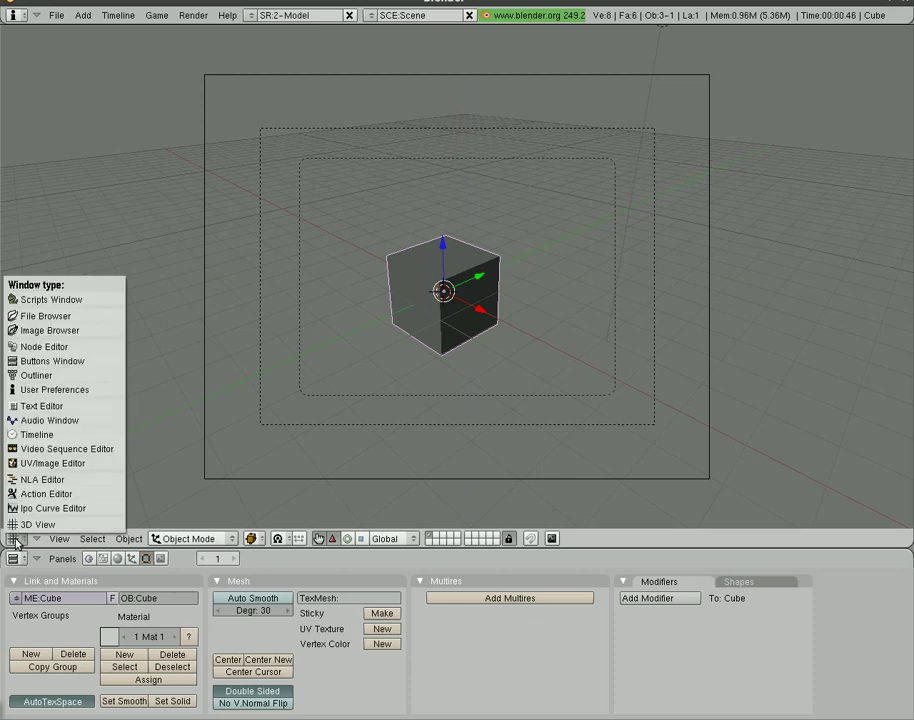
{"action": "left_click", "coordinate": [95, 348]}
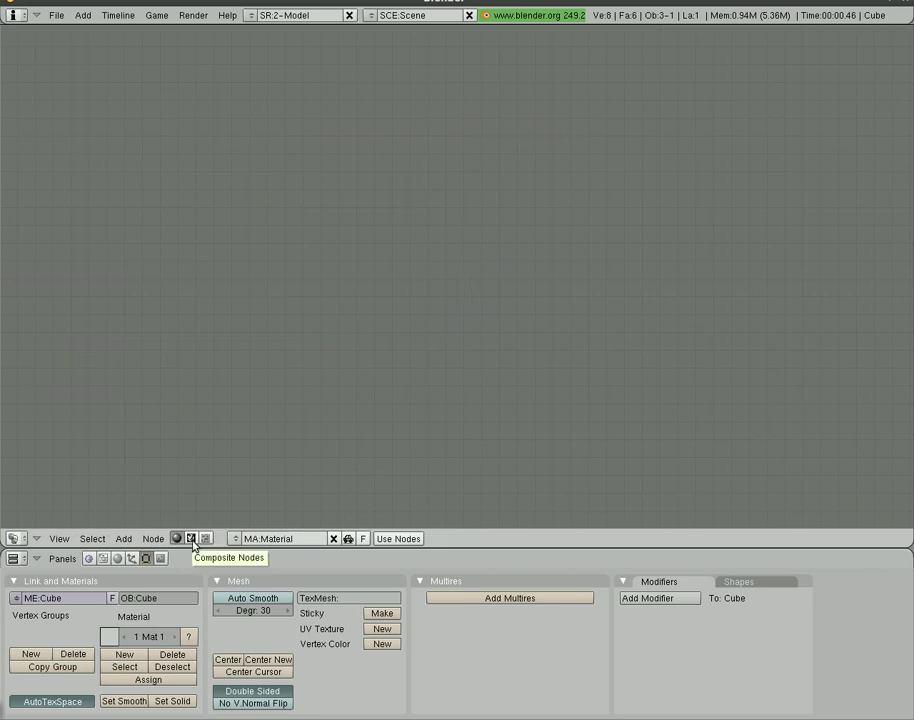
{"action": "left_click", "coordinate": [191, 539]}
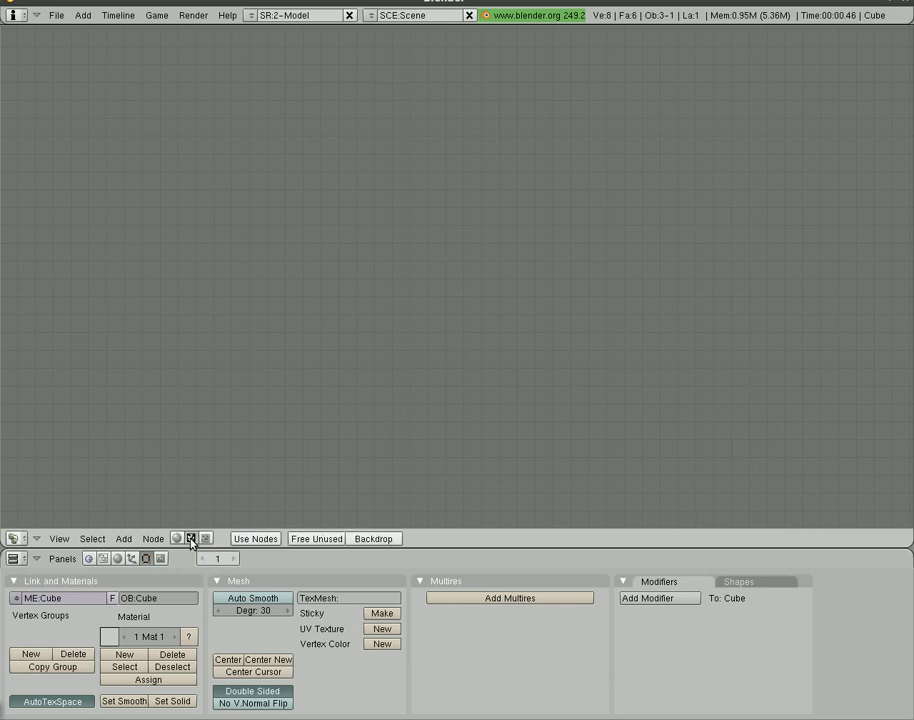
{"action": "left_click", "coordinate": [260, 540]}
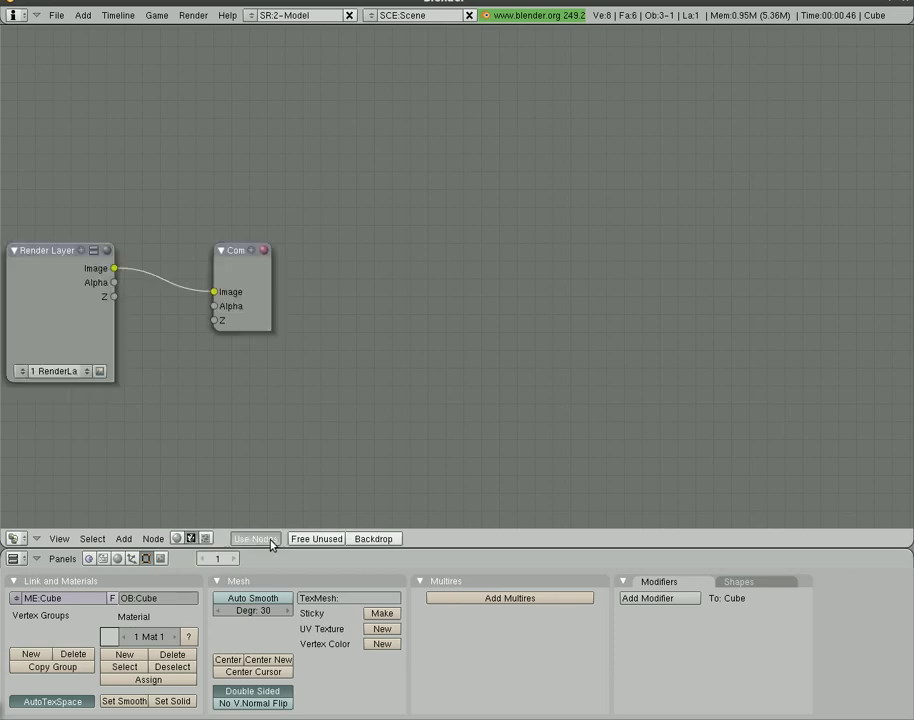
{"action": "left_click", "coordinate": [375, 540]}
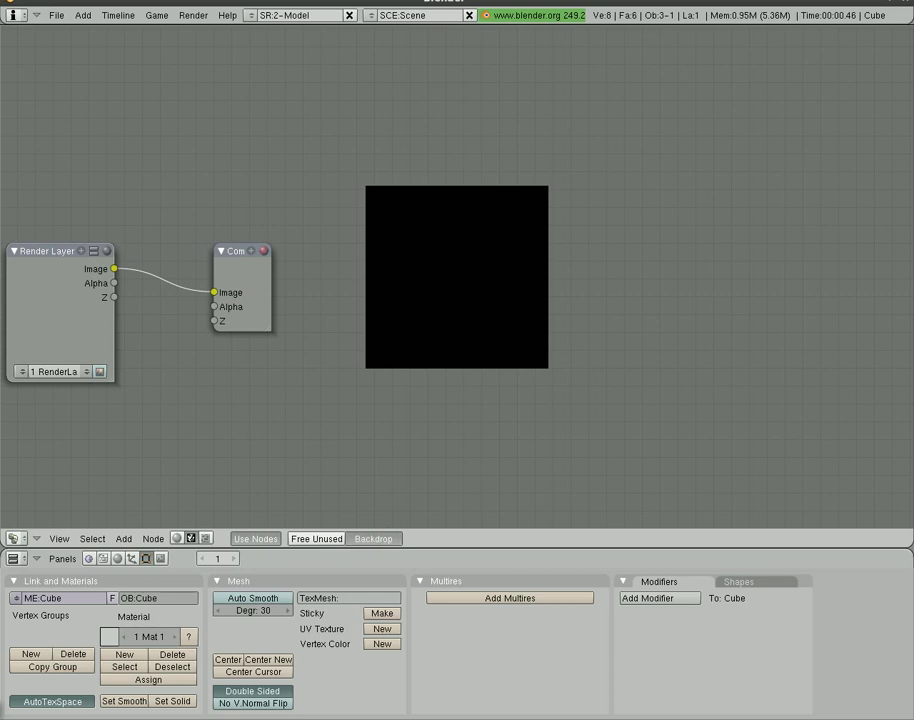
Spread out the compositing nodes, raising the Composite node well above the Render Layer node
{"action": "left_click_drag", "start_coordinate": [233, 246], "coordinate": [344, 50]}
{"action": "left_click_drag", "start_coordinate": [56, 251], "coordinate": [99, 193]}
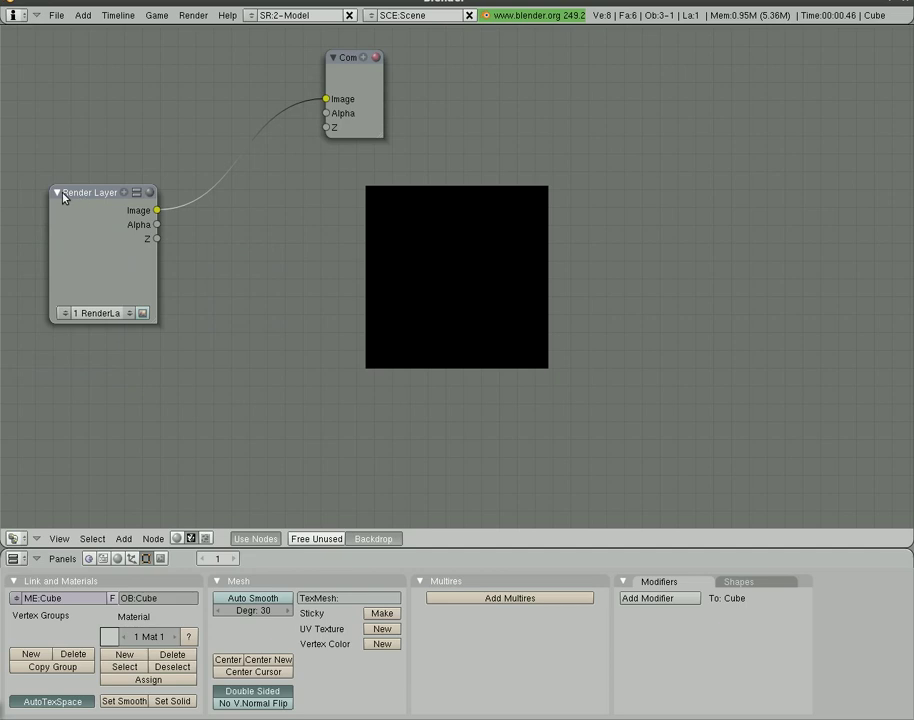
{"action": "left_click_drag", "start_coordinate": [83, 198], "coordinate": [71, 190]}
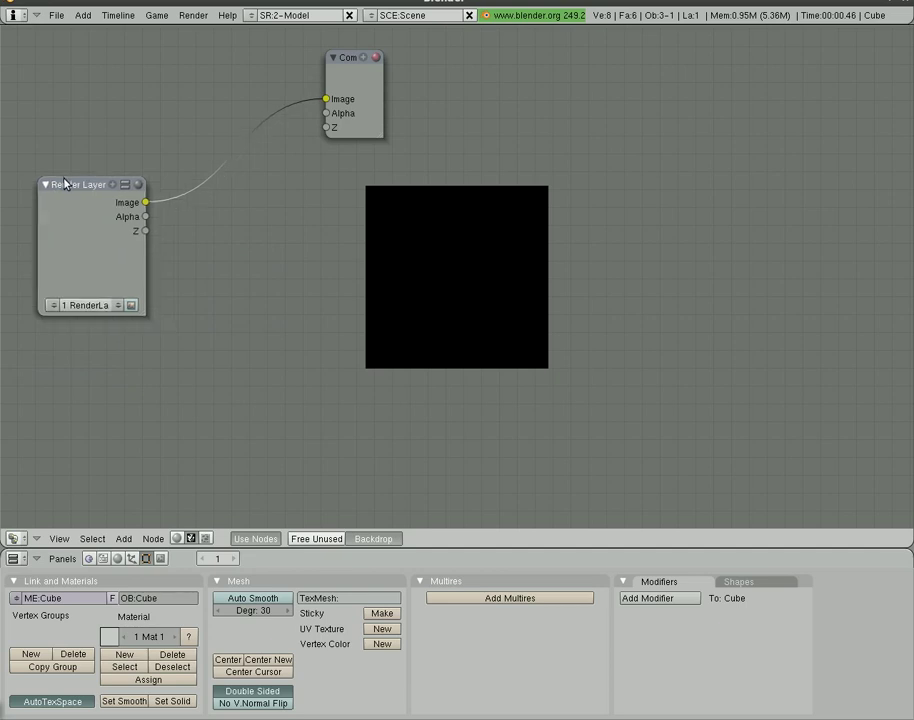
Render the scene from the Render Layer node and dismiss the render window
{"action": "left_click", "coordinate": [131, 308]}
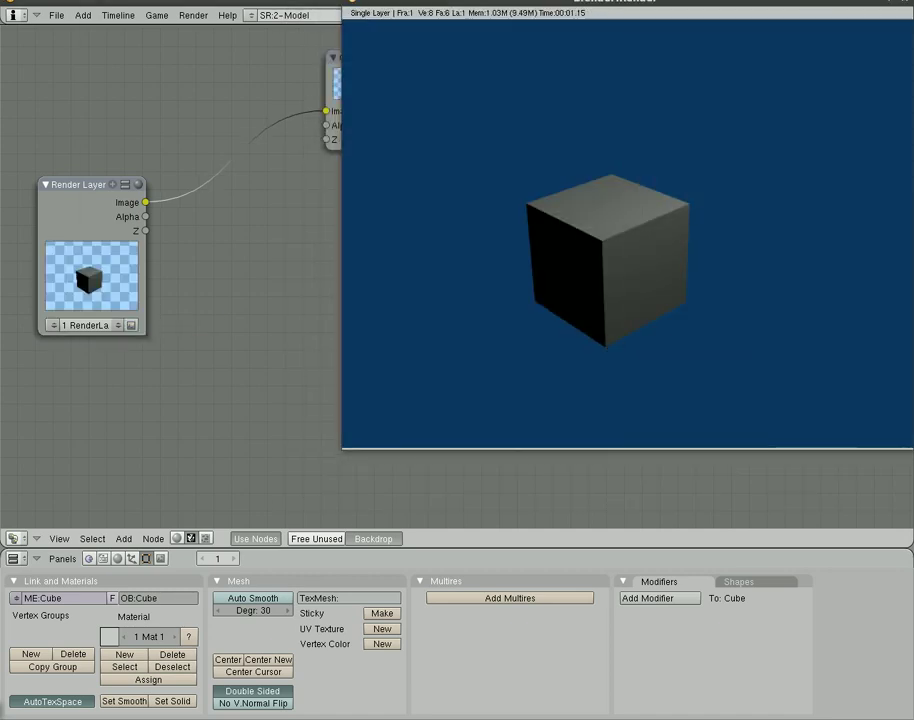
{"action": "left_click_drag", "start_coordinate": [792, 6], "coordinate": [697, 152]}
{"action": "left_click", "coordinate": [674, 142]}
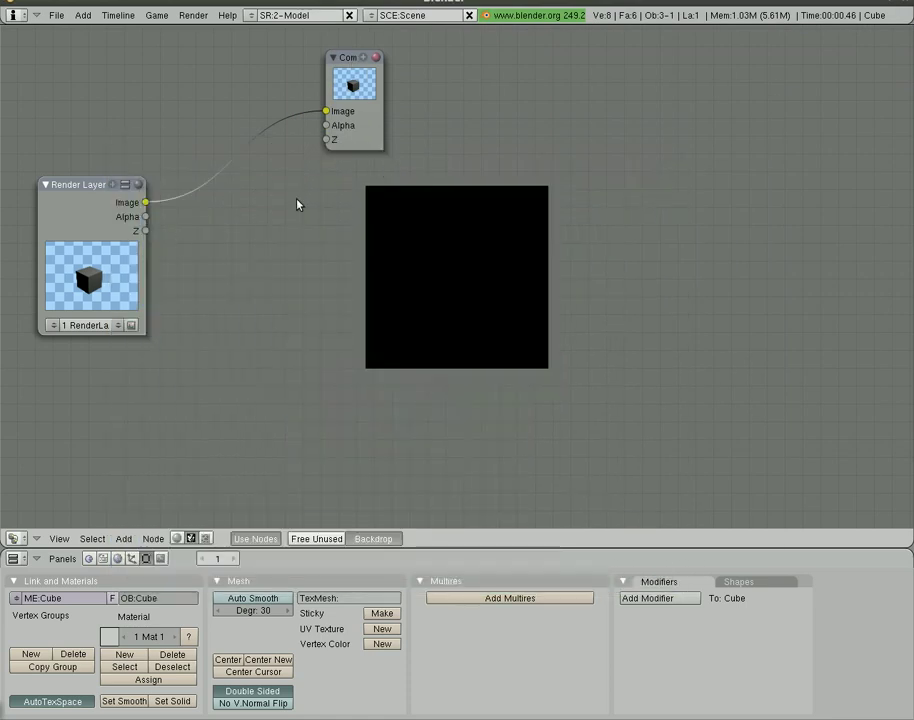
Add a Viewer output node fed by the Render Layer image and place it below the Composite node
{"action": "key", "text": "space"}
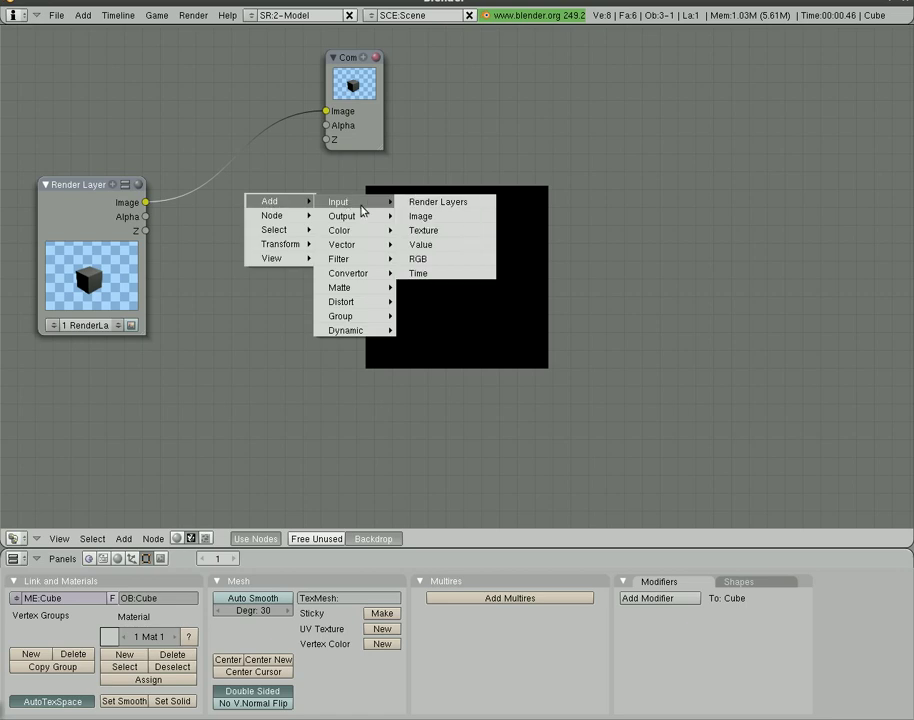
{"action": "mouse_move", "coordinate": [364, 213]}
{"action": "left_click", "coordinate": [466, 229]}
{"action": "left_click_drag", "start_coordinate": [338, 60], "coordinate": [349, 53]}
{"action": "left_click_drag", "start_coordinate": [290, 176], "coordinate": [290, 295]}
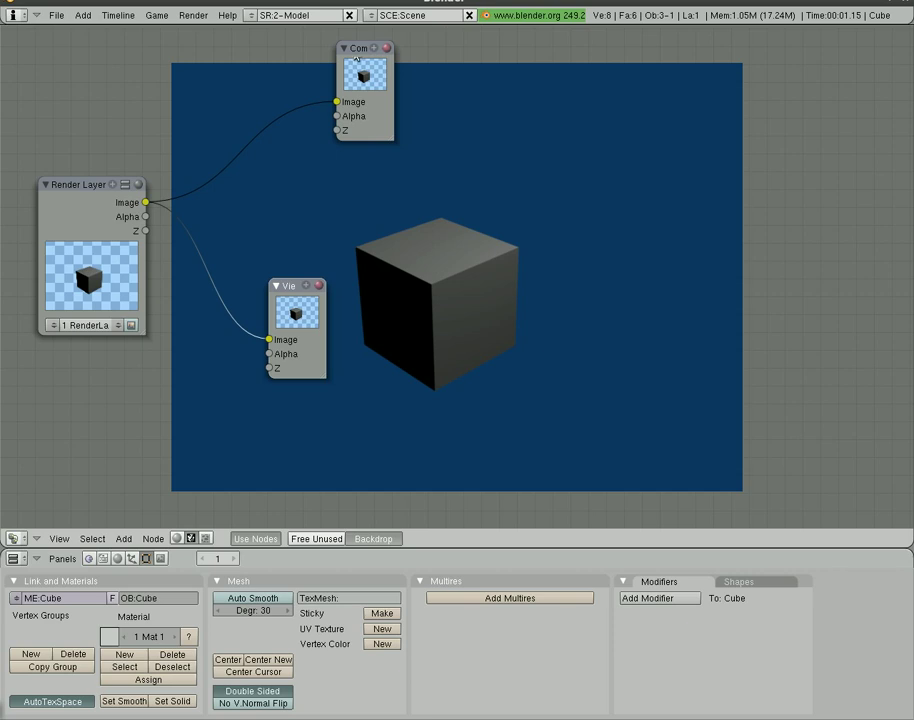
{"action": "mouse_move", "coordinate": [347, 57]}
{"action": "left_mouse_down"}
{"action": "mouse_move", "coordinate": [320, 64]}
{"action": "mouse_move", "coordinate": [350, 71]}
{"action": "left_mouse_up"}
Enable Do Composite in the render settings and move the Viewer node farther away from the Render Layer node
{"action": "left_click", "coordinate": [160, 559]}
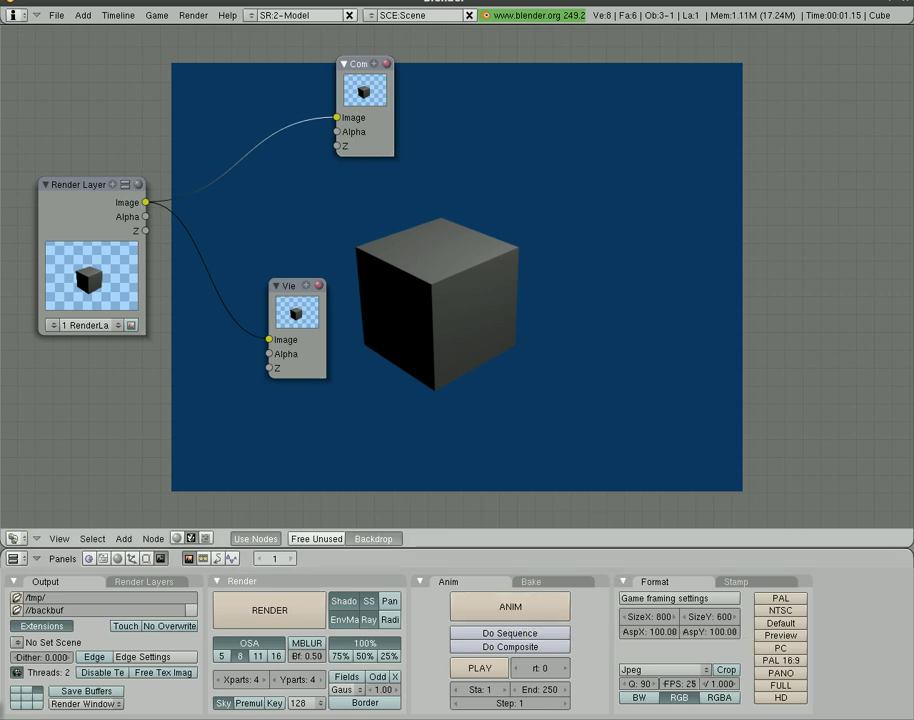
{"action": "left_click", "coordinate": [496, 648]}
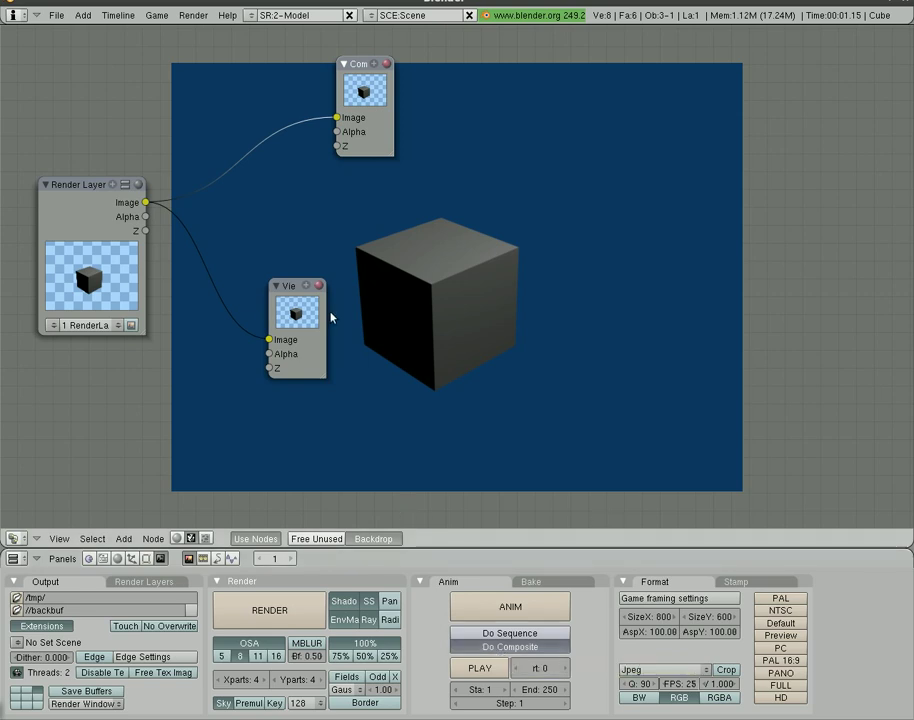
{"action": "left_click_drag", "start_coordinate": [306, 295], "coordinate": [442, 207]}
Add an Image input node and load linux003.dv from the capture/swflug_orlando folder into it
{"action": "key", "text": "space"}
{"action": "mouse_move", "coordinate": [251, 333]}
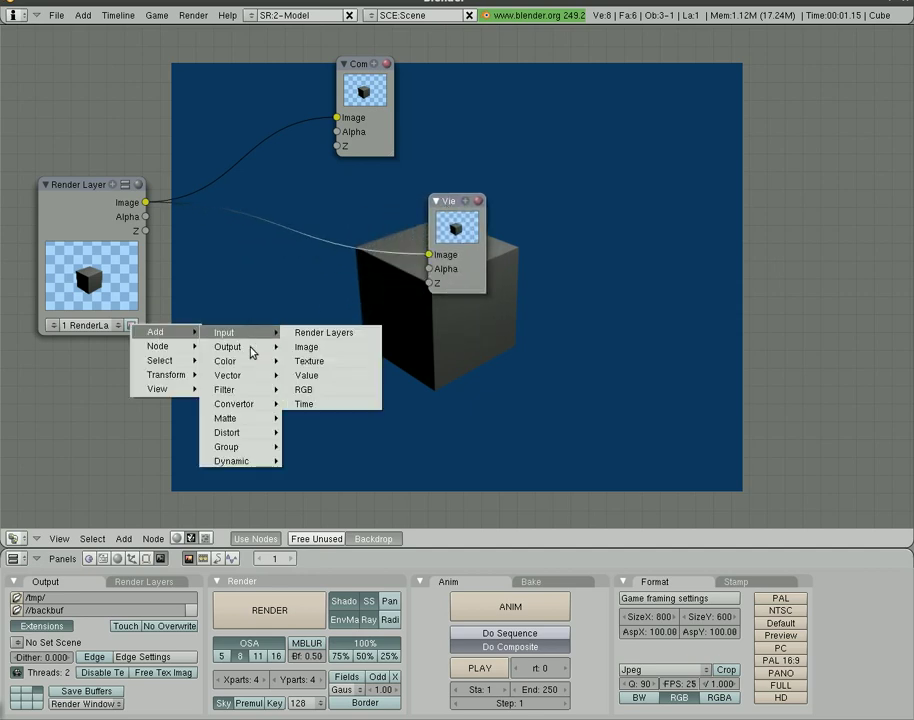
{"action": "left_click", "coordinate": [310, 347]}
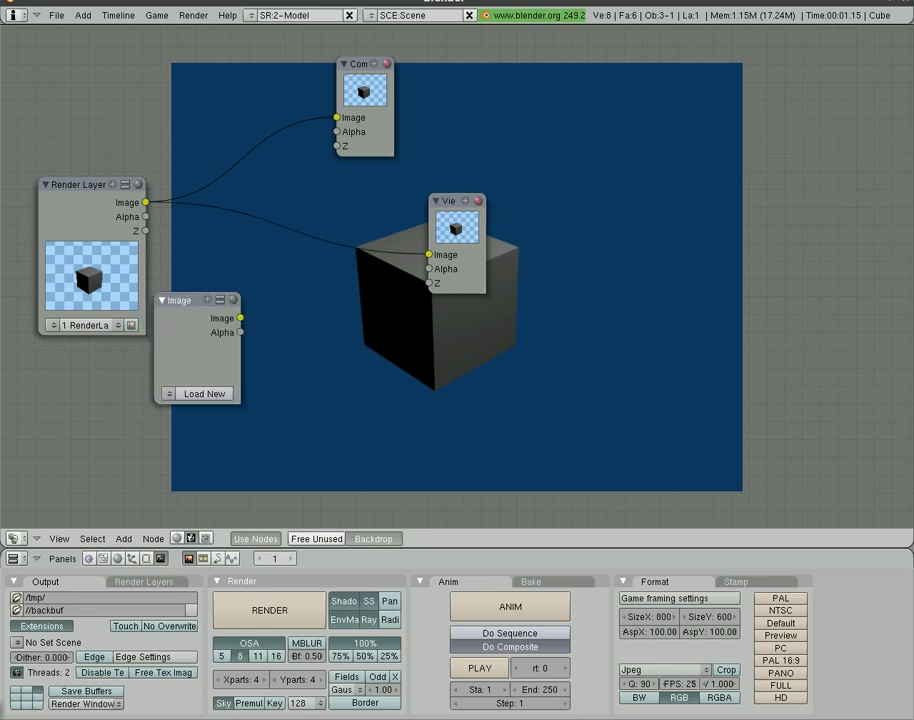
{"action": "left_click", "coordinate": [194, 394]}
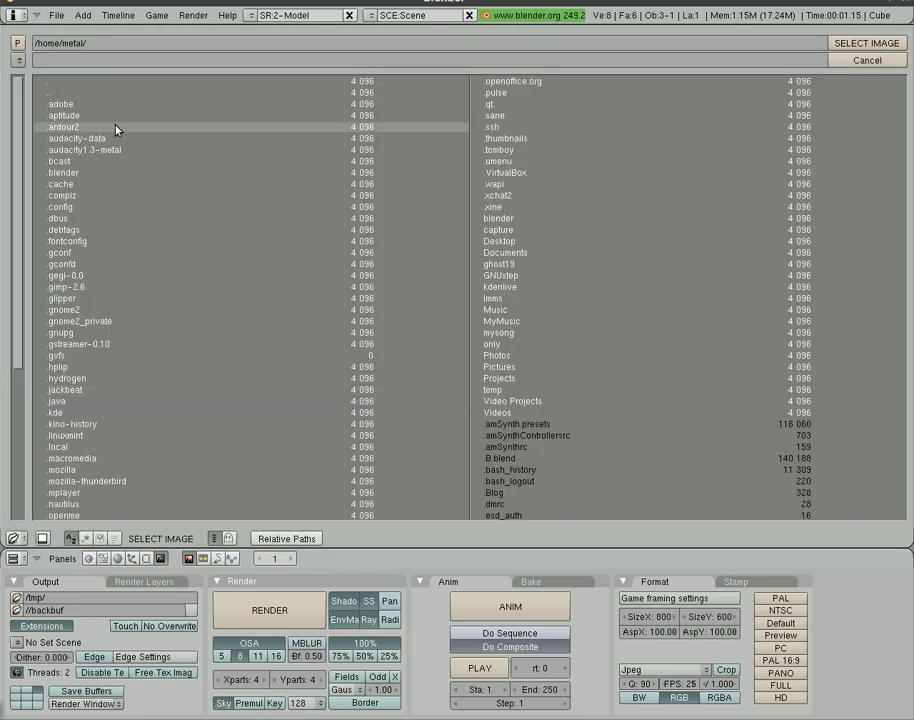
{"action": "left_click", "coordinate": [17, 60]}
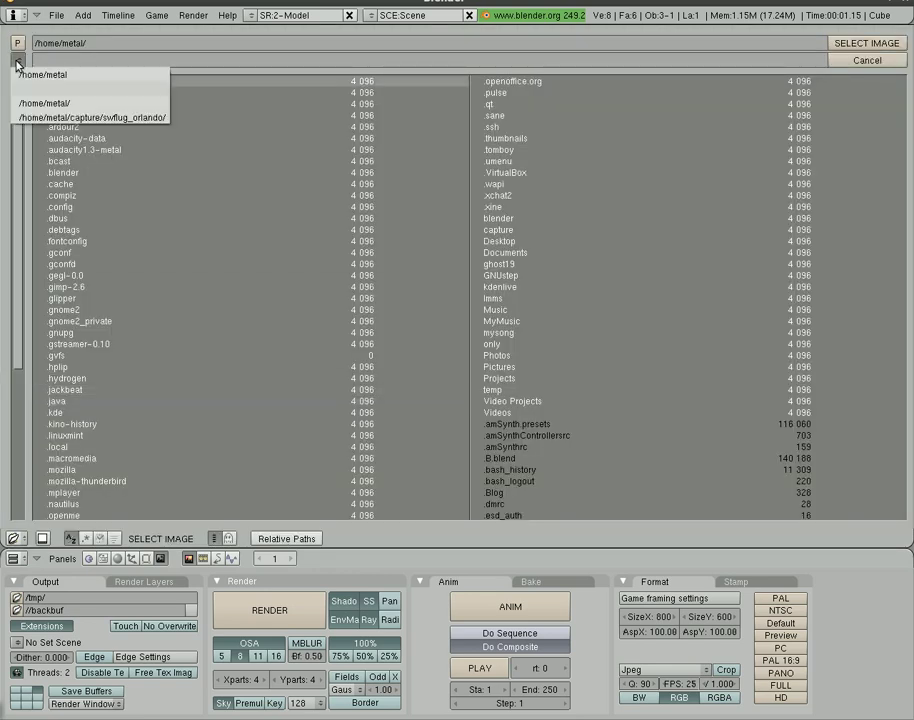
{"action": "left_click", "coordinate": [29, 118]}
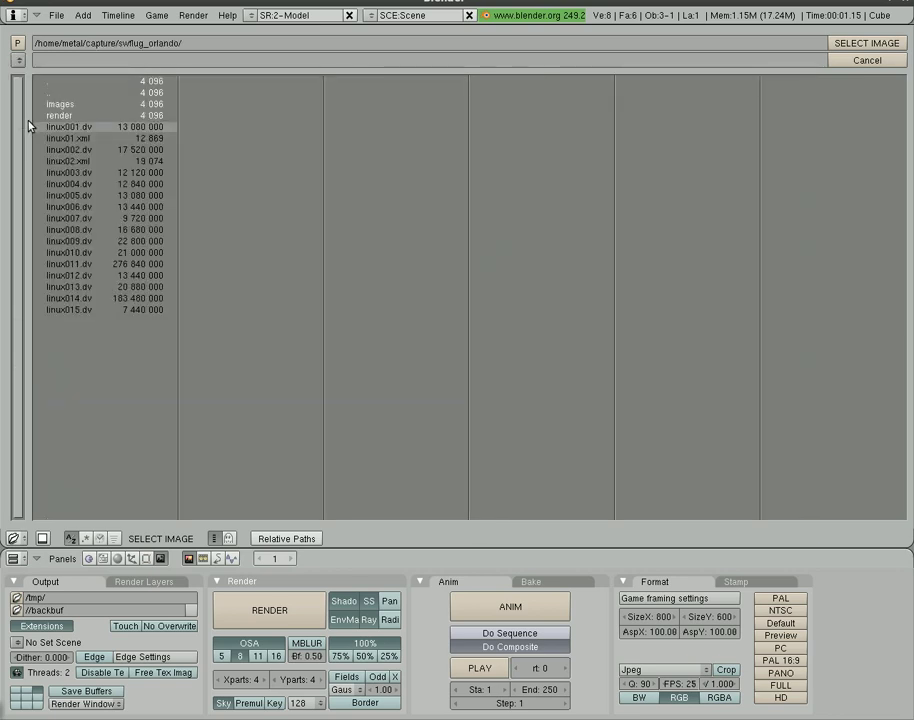
{"action": "left_click", "coordinate": [84, 173]}
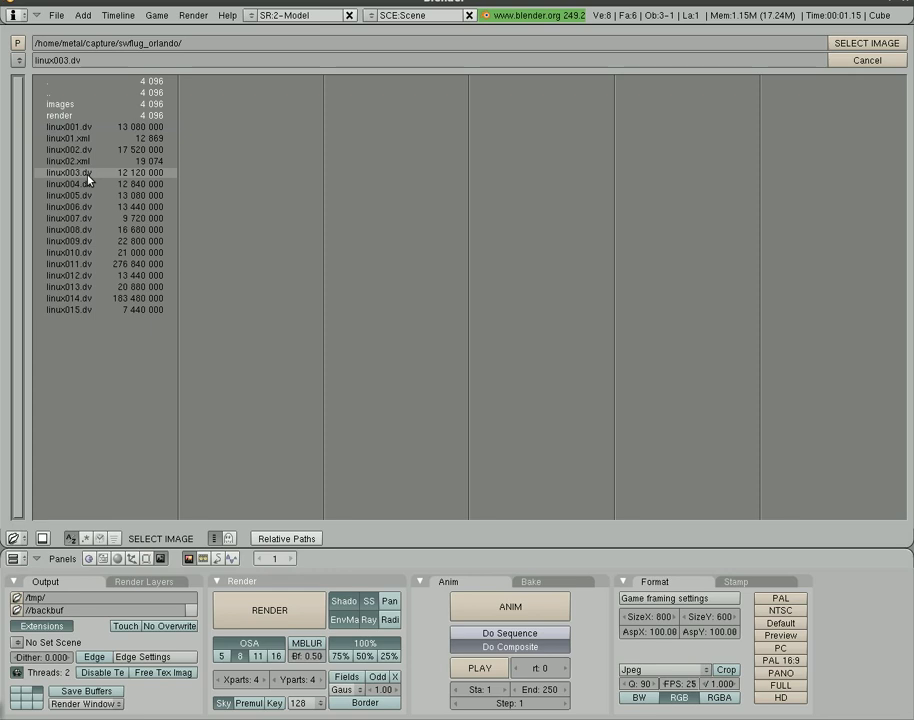
{"action": "left_click", "coordinate": [838, 43]}
Place the linux003.dv image node below the Render Layer node and set its image type to Movie
{"action": "left_click_drag", "start_coordinate": [199, 302], "coordinate": [90, 392]}
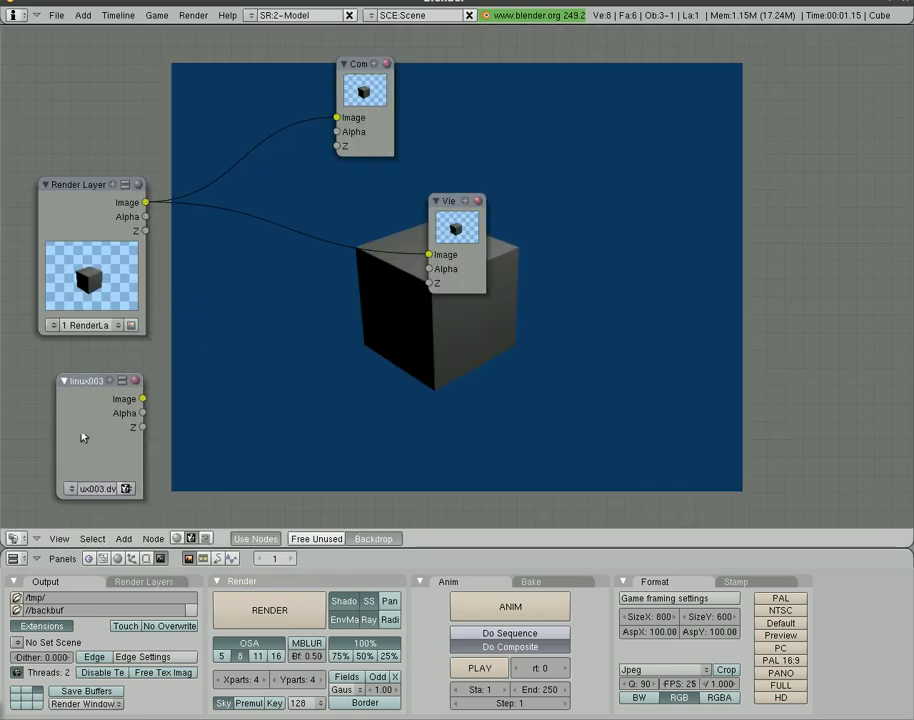
{"action": "left_click", "coordinate": [127, 489]}
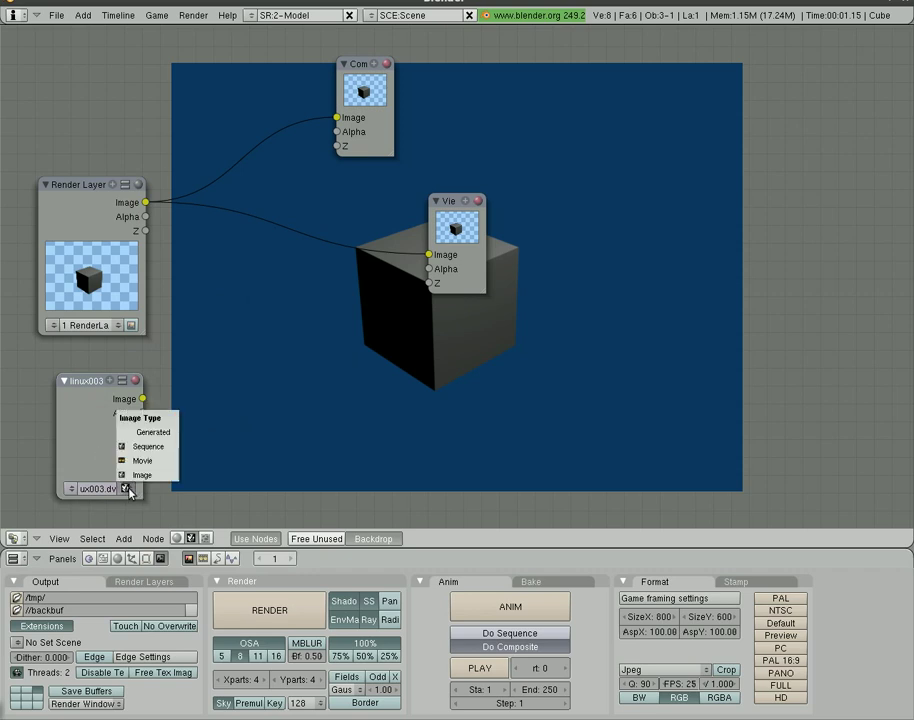
{"action": "left_click", "coordinate": [144, 462]}
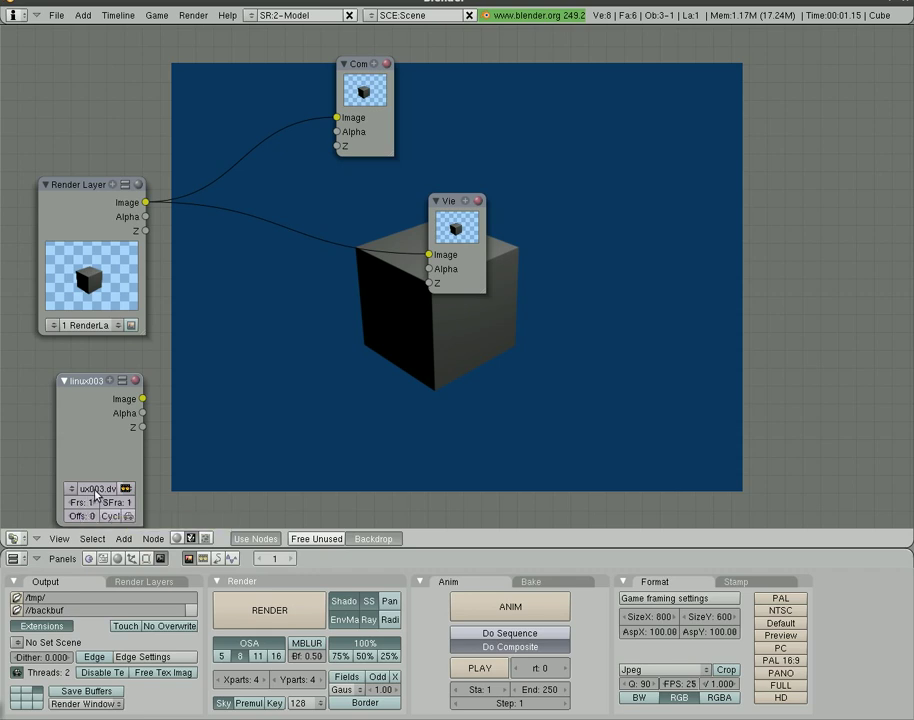
Return to the 3D View and load linux003.dv from the capture/swflug_orlando folder as its background image
{"action": "left_click", "coordinate": [14, 538]}
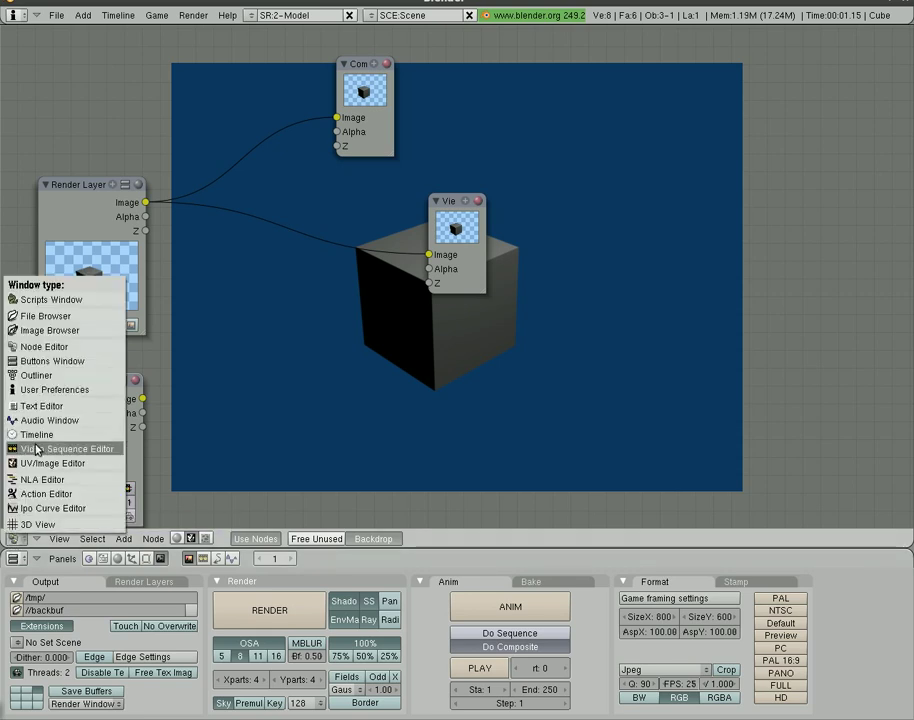
{"action": "left_click", "coordinate": [40, 524]}
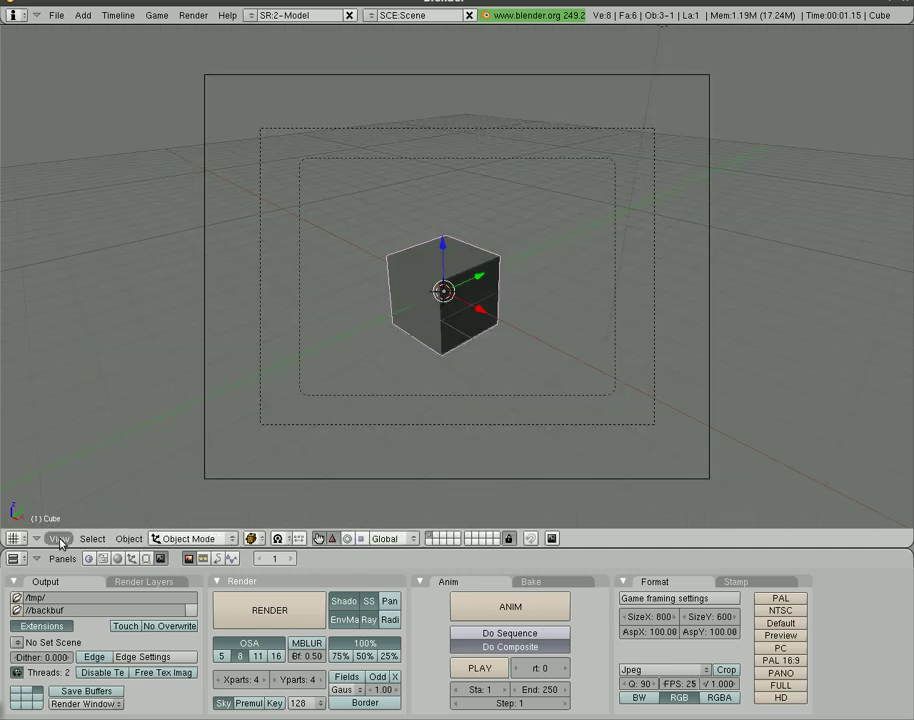
{"action": "left_click", "coordinate": [59, 539]}
{"action": "left_click", "coordinate": [80, 481]}
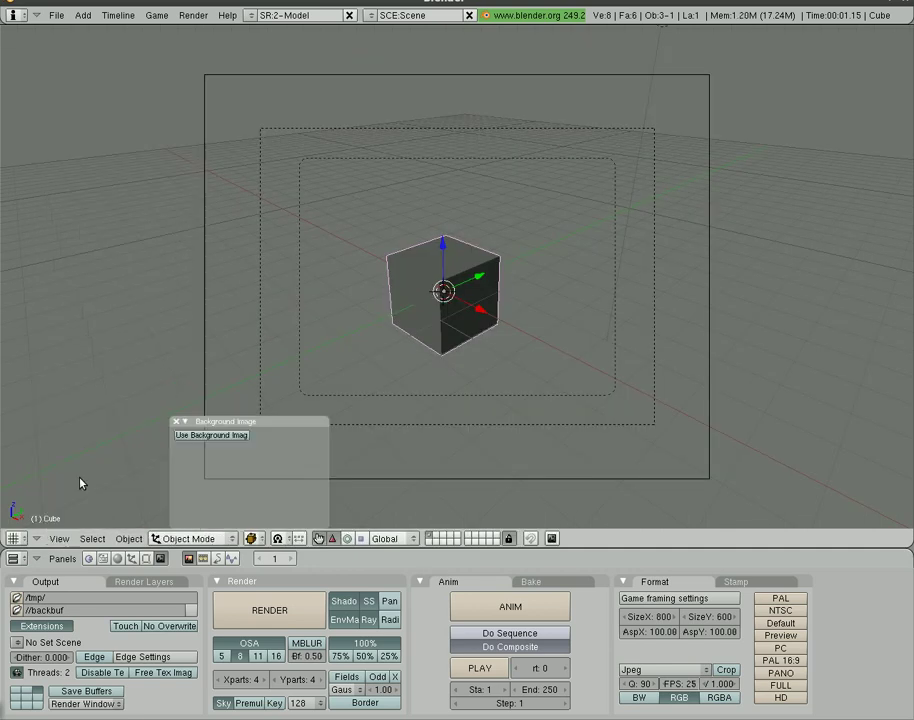
{"action": "left_click", "coordinate": [216, 438]}
{"action": "left_click", "coordinate": [214, 467]}
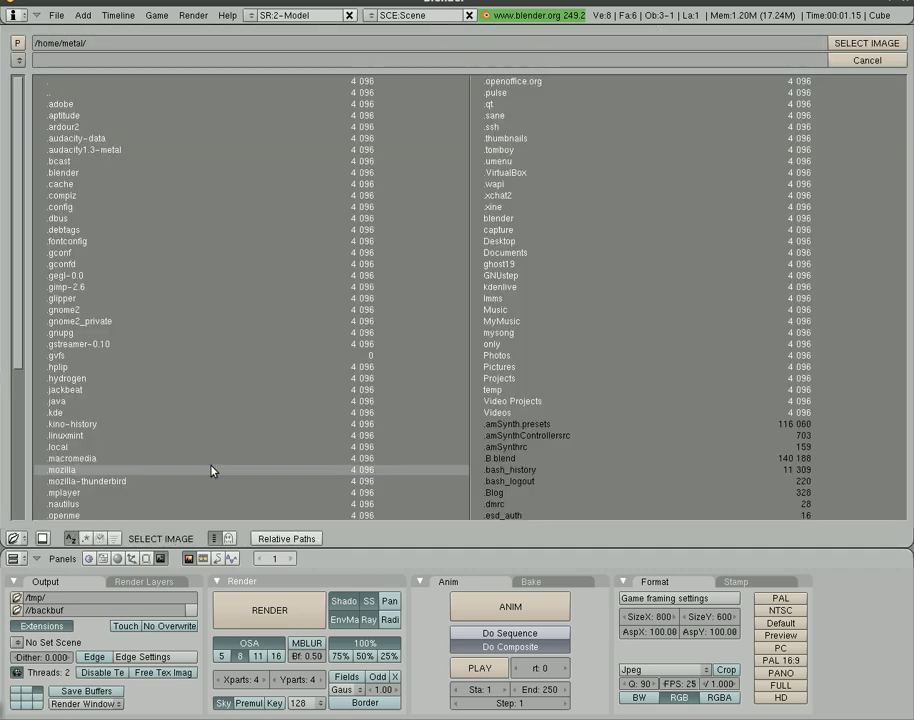
{"action": "left_click", "coordinate": [17, 59]}
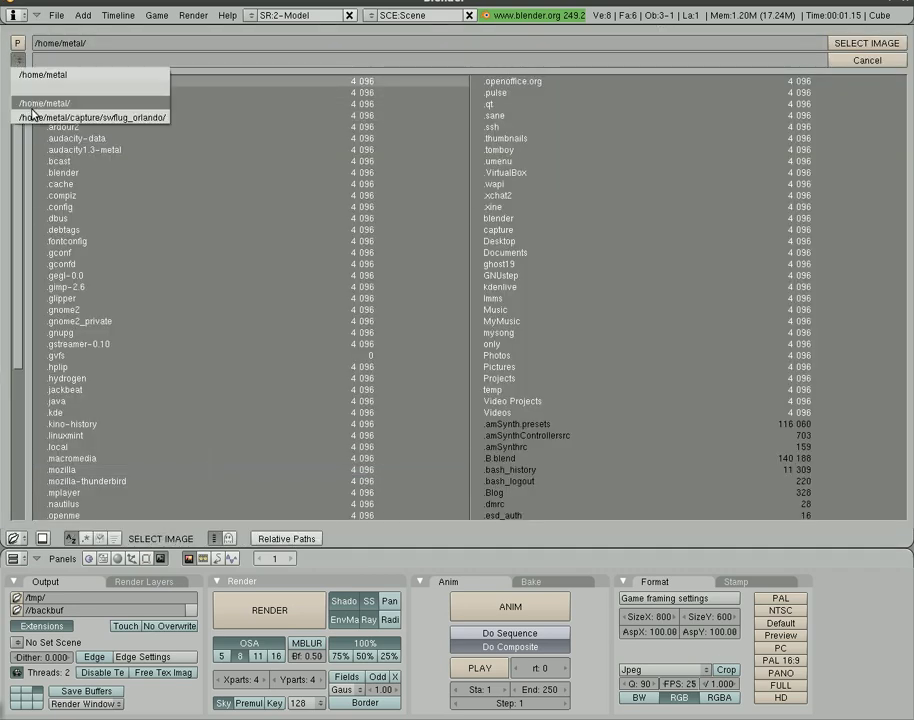
{"action": "left_click", "coordinate": [33, 117]}
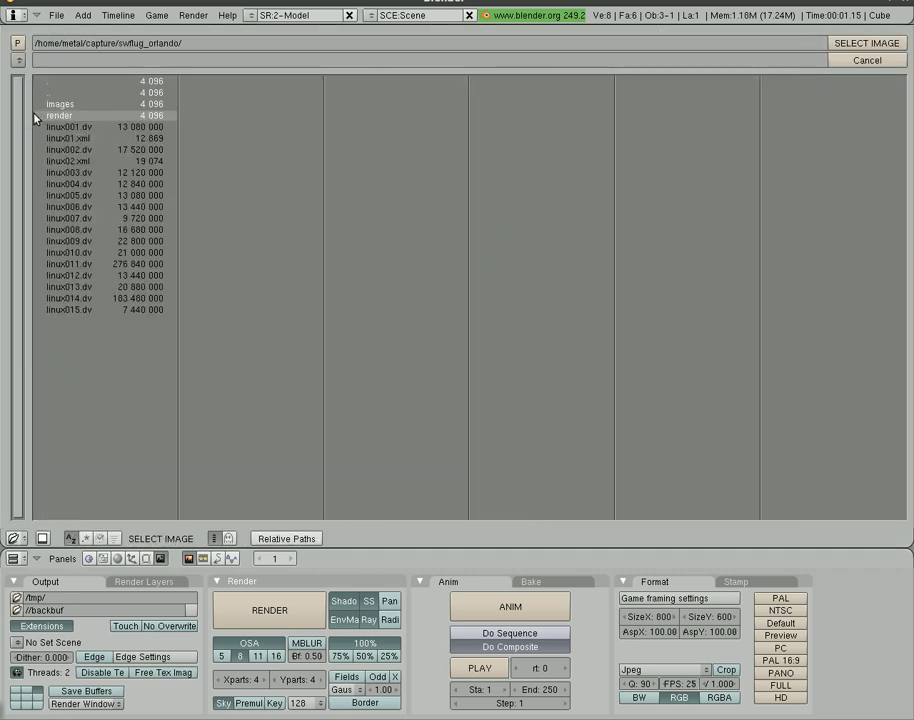
{"action": "left_click", "coordinate": [62, 172]}
{"action": "left_click", "coordinate": [840, 43]}
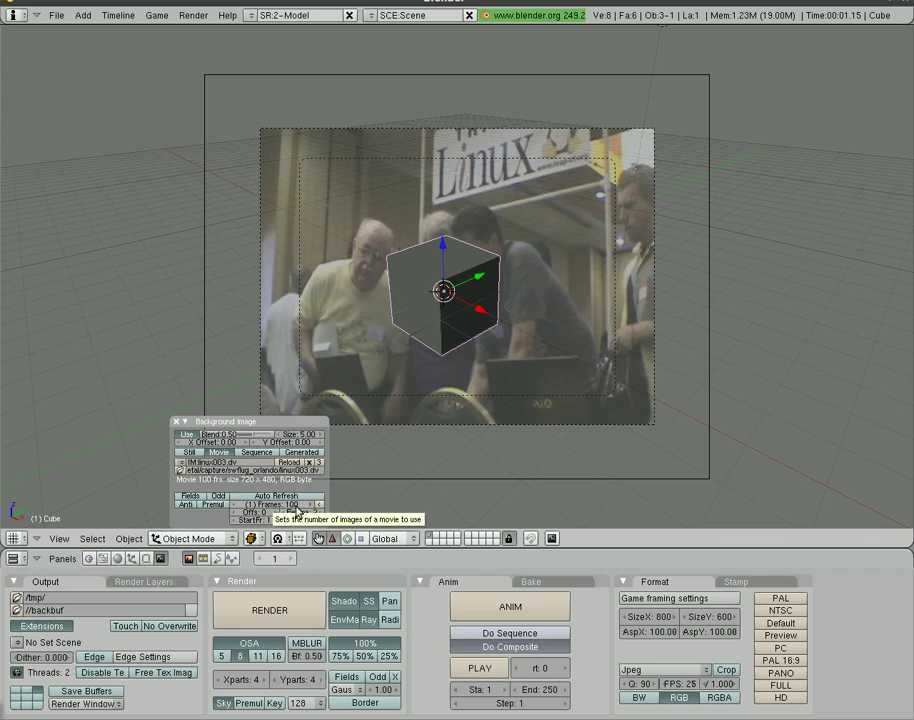
Back in the Node Editor, set the linux003.dv node's frame count to 100 and move it up beneath the Render Layer node
{"action": "left_click", "coordinate": [15, 538]}
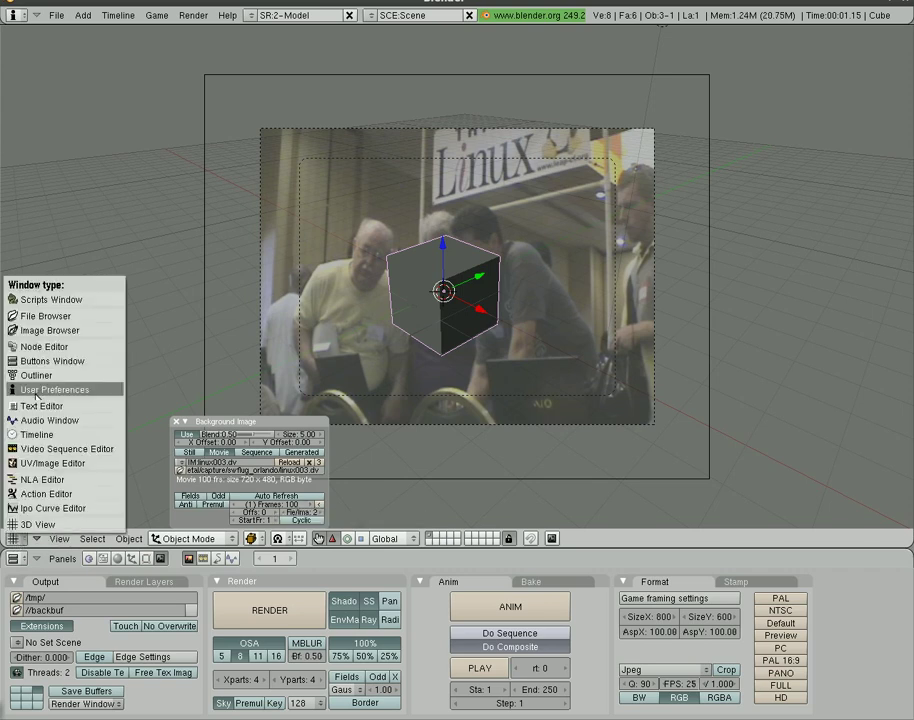
{"action": "left_click", "coordinate": [41, 350]}
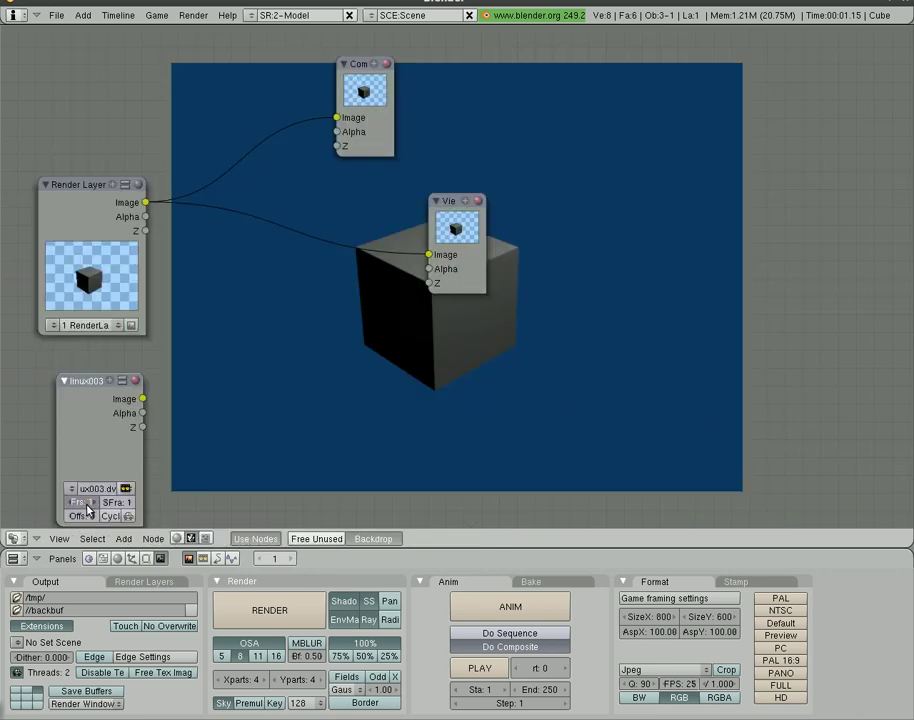
{"action": "left_click", "coordinate": [82, 504]}
{"action": "type", "text": "100"}
{"action": "key", "text": "Return"}
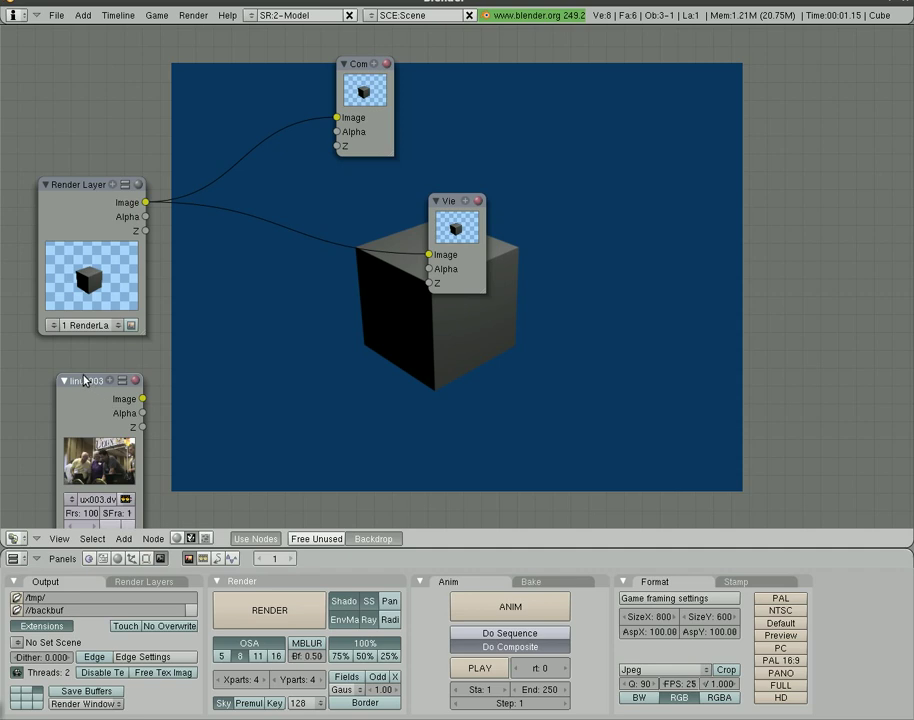
{"action": "mouse_move", "coordinate": [71, 372]}
{"action": "left_mouse_down"}
{"action": "mouse_move", "coordinate": [39, 349]}
{"action": "mouse_move", "coordinate": [34, 362]}
{"action": "mouse_move", "coordinate": [91, 374]}
{"action": "mouse_move", "coordinate": [82, 359]}
{"action": "left_mouse_up"}
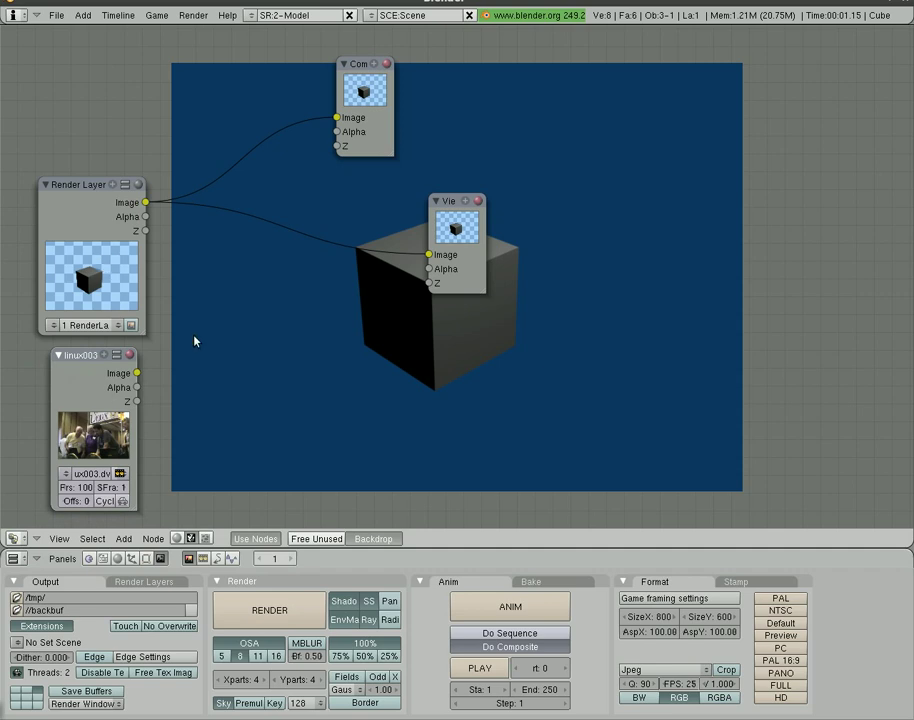
{"action": "key", "text": "space"}
{"action": "mouse_move", "coordinate": [287, 328]}
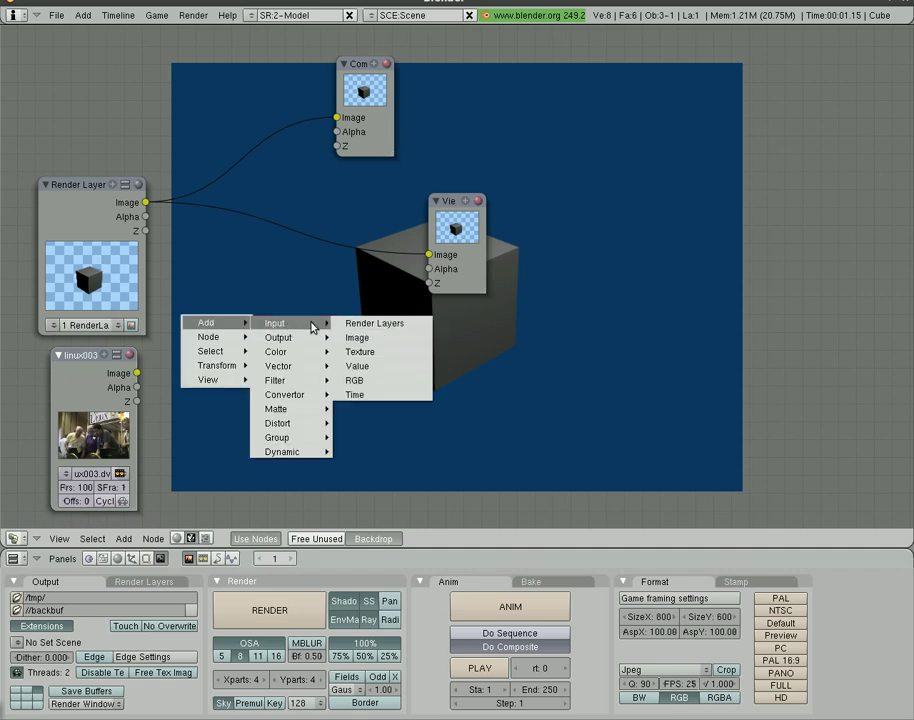
{"action": "mouse_move", "coordinate": [300, 382]}
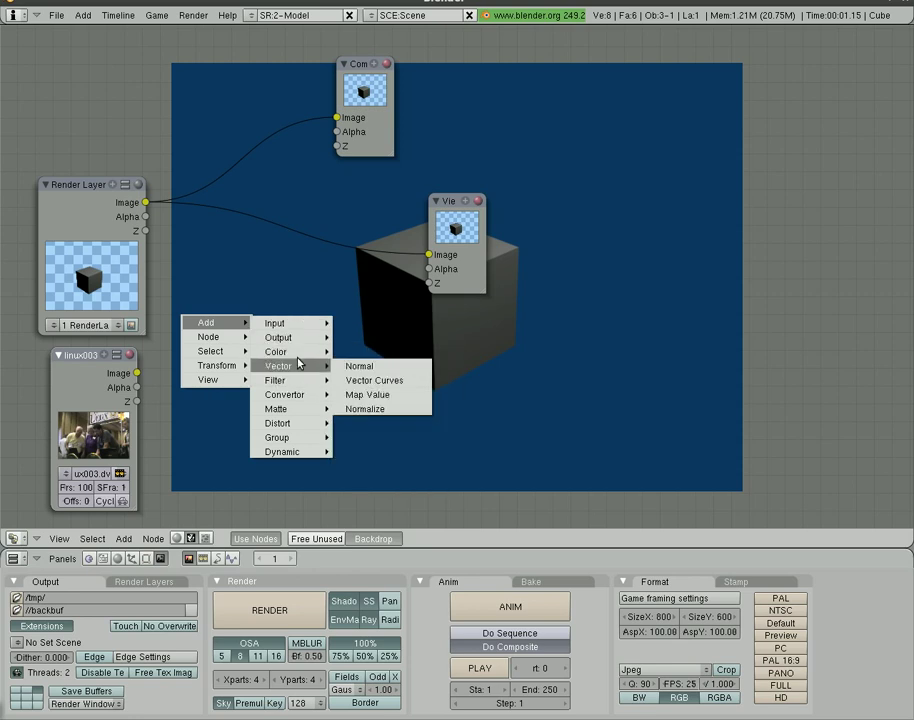
{"action": "mouse_move", "coordinate": [298, 356]}
{"action": "left_click", "coordinate": [358, 366]}
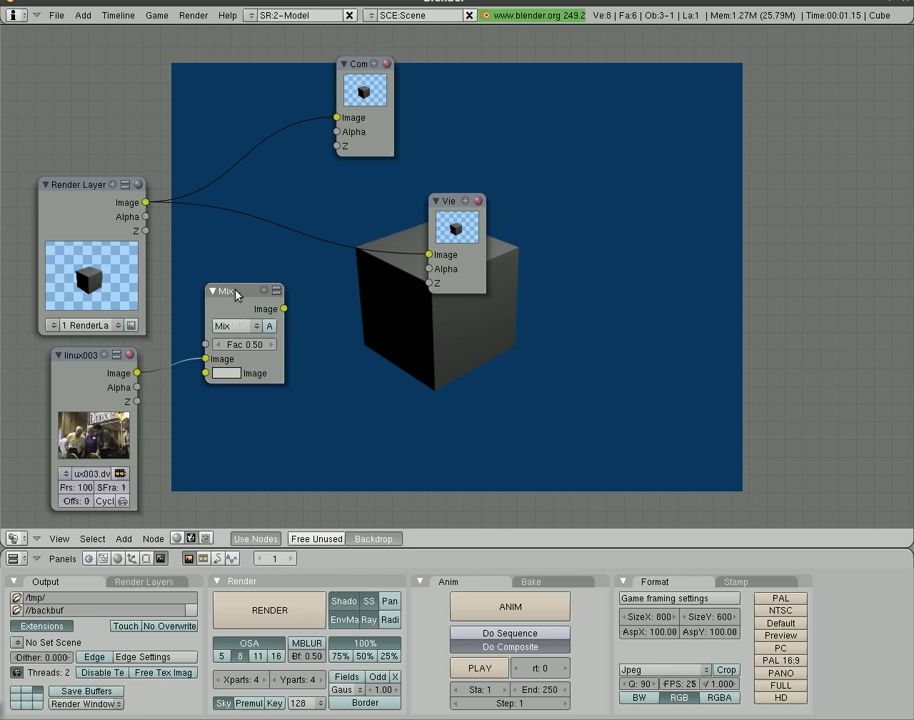
{"action": "key", "text": "x"}
Add an AlphaOver node fed by the Render Layer and linux003 images, connect its output to the Viewer, and move the Viewer clear of the cube
{"action": "key", "text": "space"}
{"action": "mouse_move", "coordinate": [330, 321]}
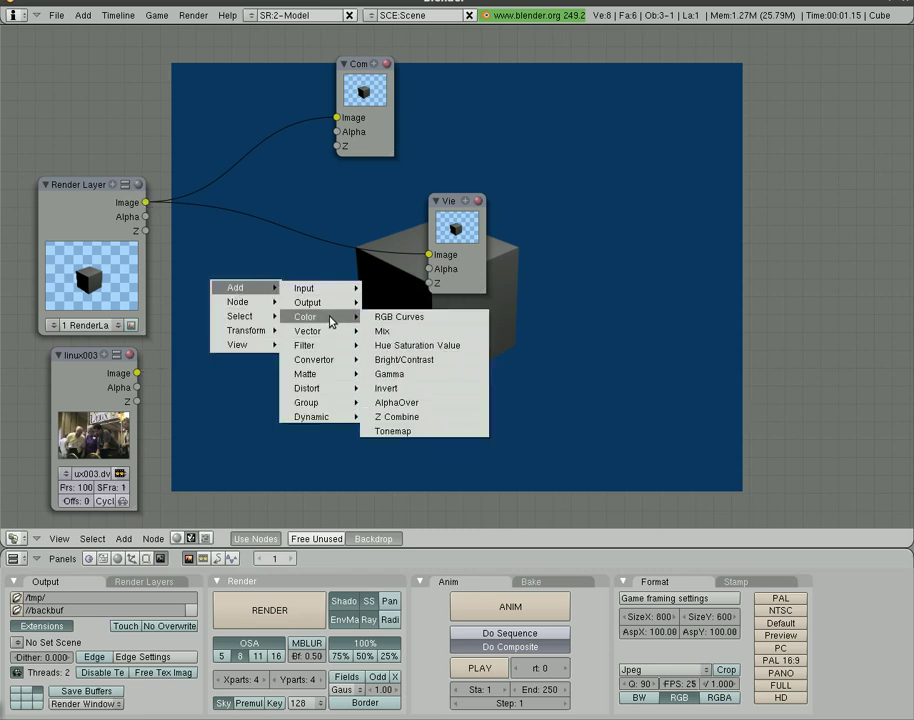
{"action": "left_click", "coordinate": [410, 402]}
{"action": "left_click_drag", "start_coordinate": [145, 202], "coordinate": [235, 336]}
{"action": "left_click_drag", "start_coordinate": [137, 373], "coordinate": [236, 351]}
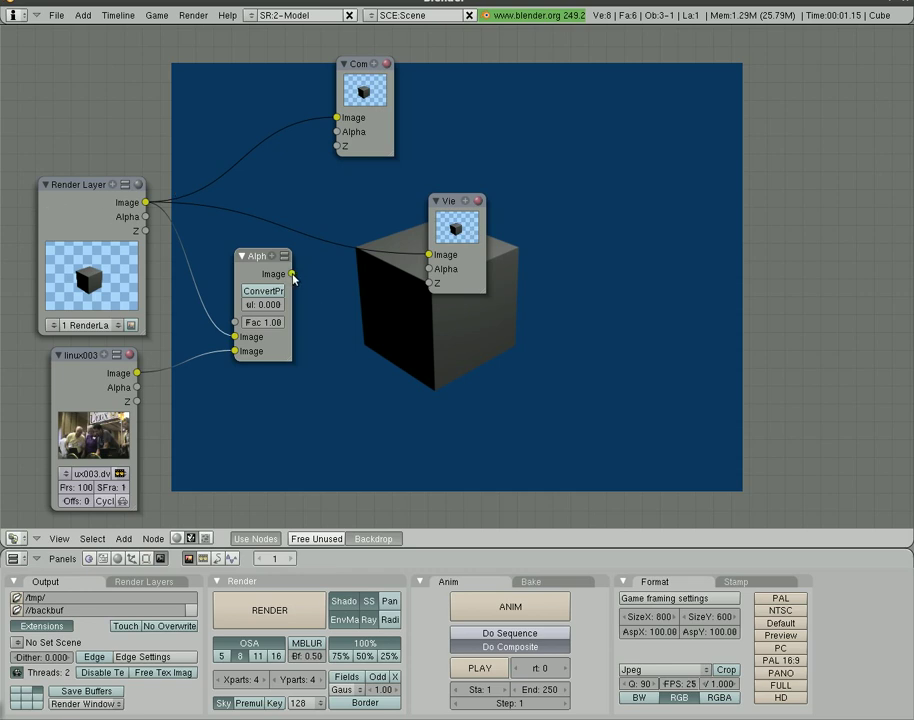
{"action": "left_click_drag", "start_coordinate": [292, 275], "coordinate": [445, 258]}
{"action": "left_click_drag", "start_coordinate": [458, 211], "coordinate": [603, 336]}
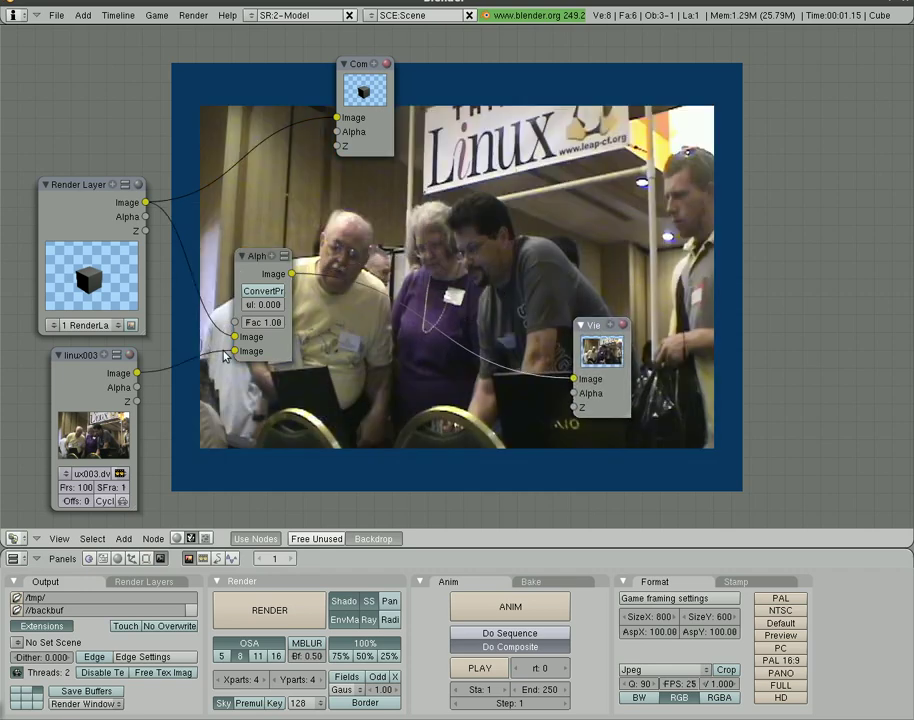
Swap the AlphaOver inputs so linux003 feeds the first and Render Layer the second, and set the premultiply value to 1.000
{"action": "left_click_drag", "start_coordinate": [234, 336], "coordinate": [236, 350]}
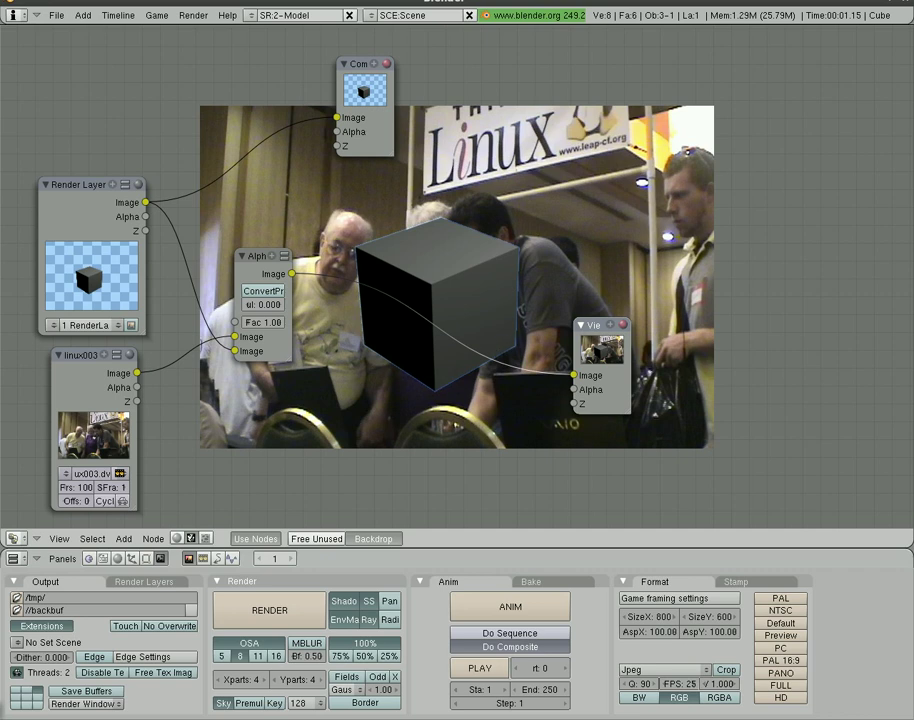
{"action": "left_click", "coordinate": [274, 306]}
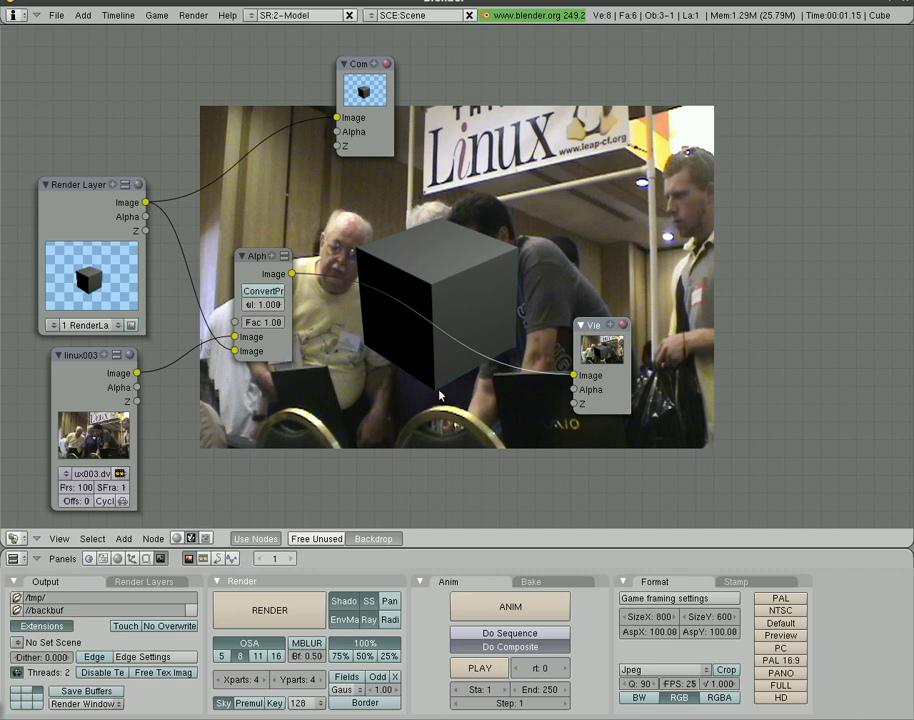
Collapse the Render Layer node, reposition it above the linux003 node, and expand it again
{"action": "left_click_drag", "start_coordinate": [61, 181], "coordinate": [78, 140]}
{"action": "left_click", "coordinate": [61, 143]}
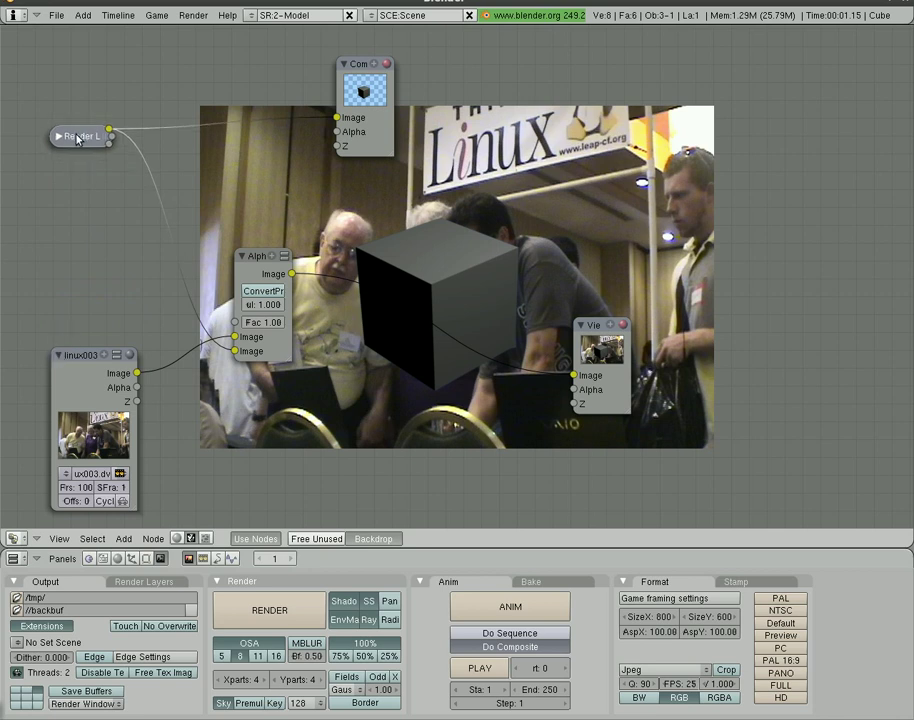
{"action": "left_click_drag", "start_coordinate": [78, 150], "coordinate": [88, 178]}
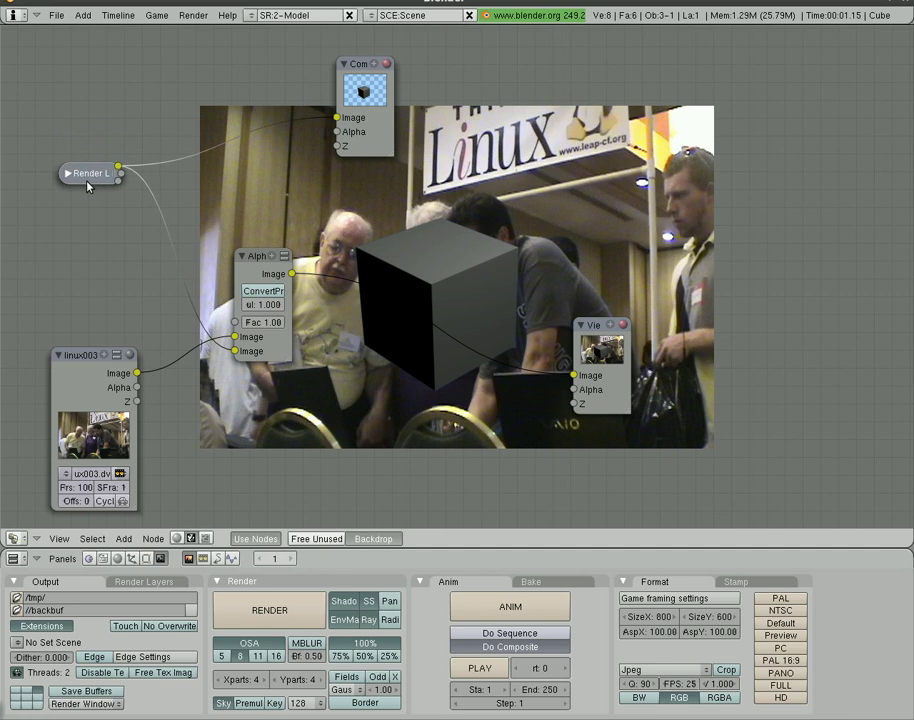
{"action": "left_click", "coordinate": [67, 174]}
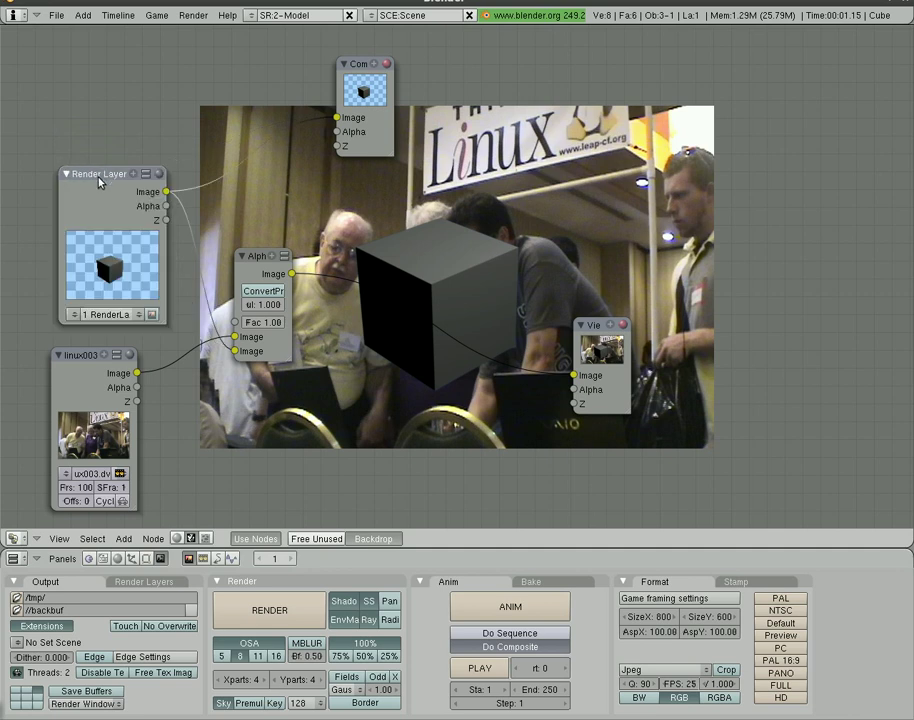
Delete the Render Layer node and the AlphaOver node from the compositing setup
{"action": "key", "text": "x"}
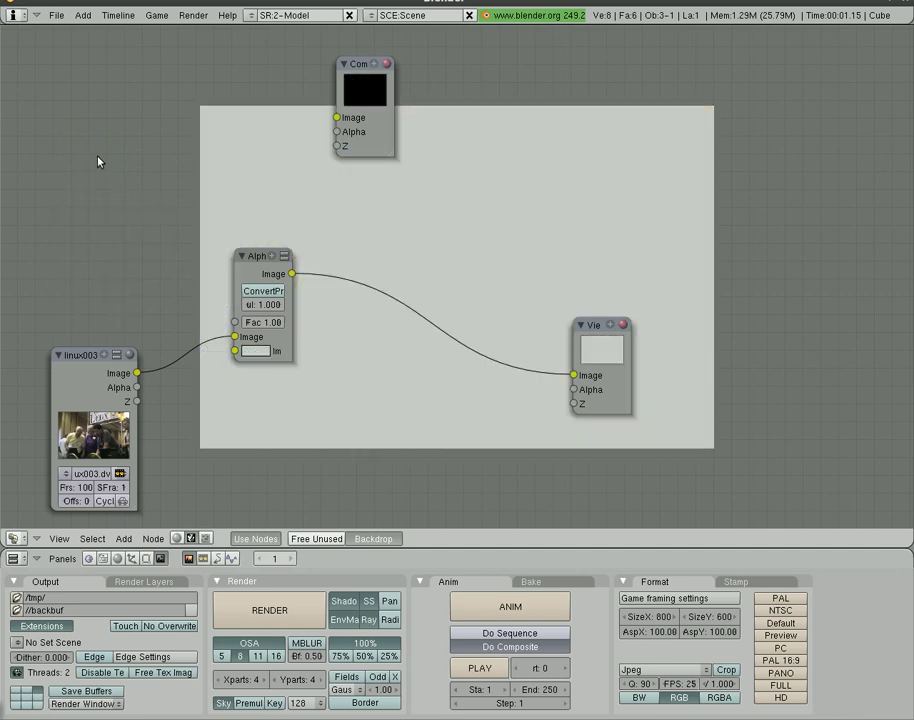
{"action": "left_click", "coordinate": [254, 268]}
{"action": "key", "text": "x"}
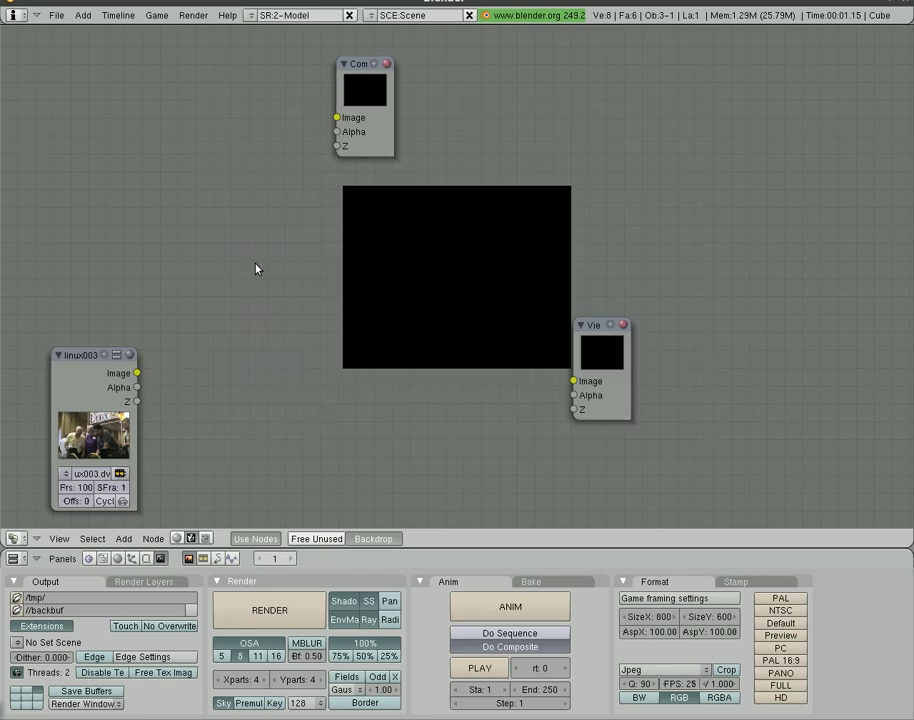
Add a second Image input node above linux003 and load linux004.dv from the capture/swflug_orlando folder into it
{"action": "key", "text": "space"}
{"action": "mouse_move", "coordinate": [139, 116]}
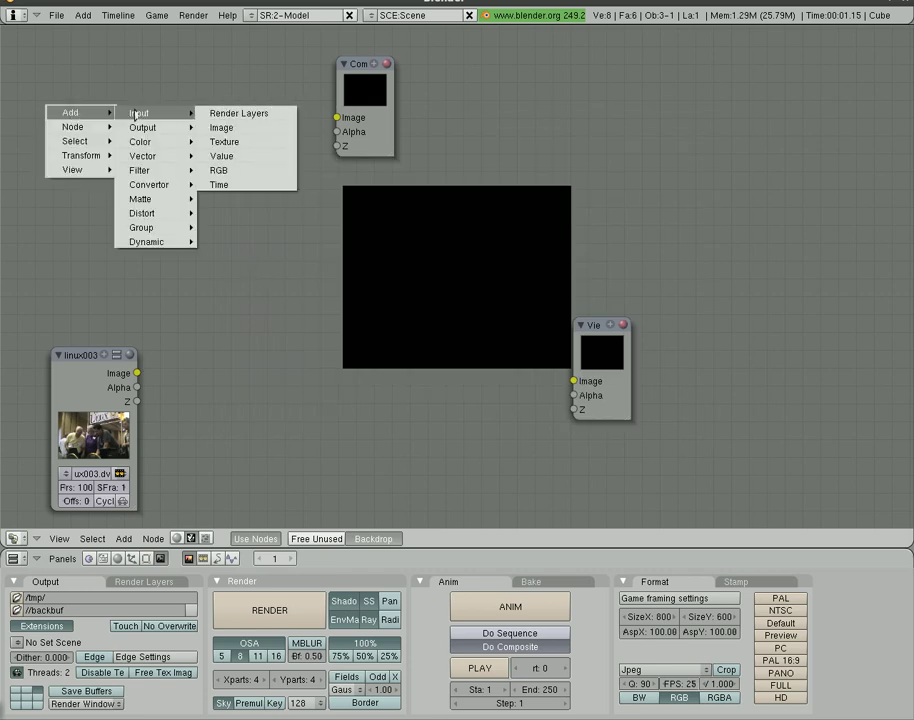
{"action": "left_click", "coordinate": [237, 128]}
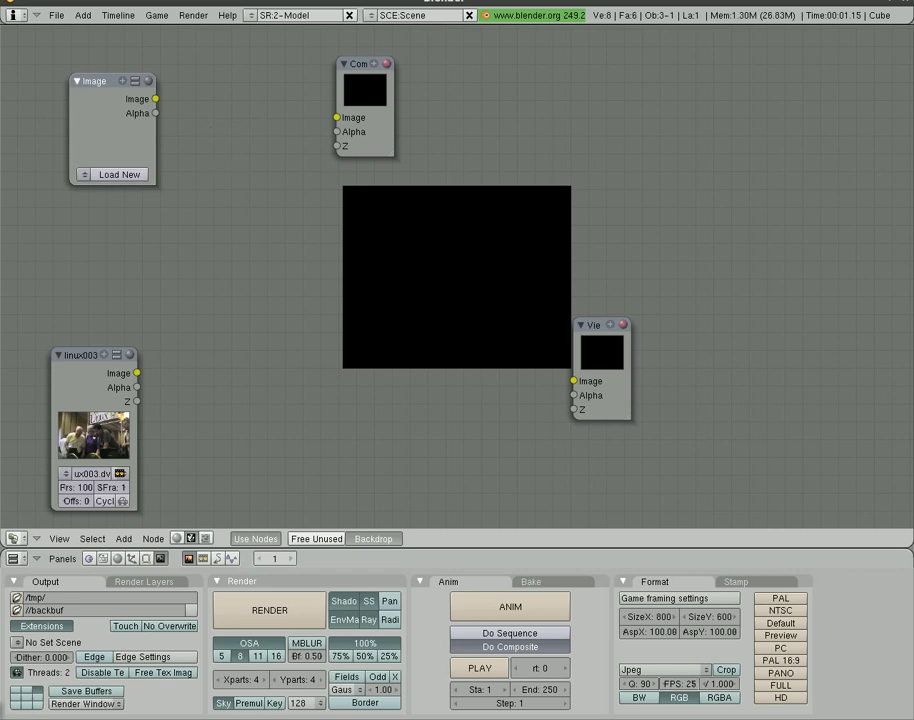
{"action": "left_click", "coordinate": [112, 176]}
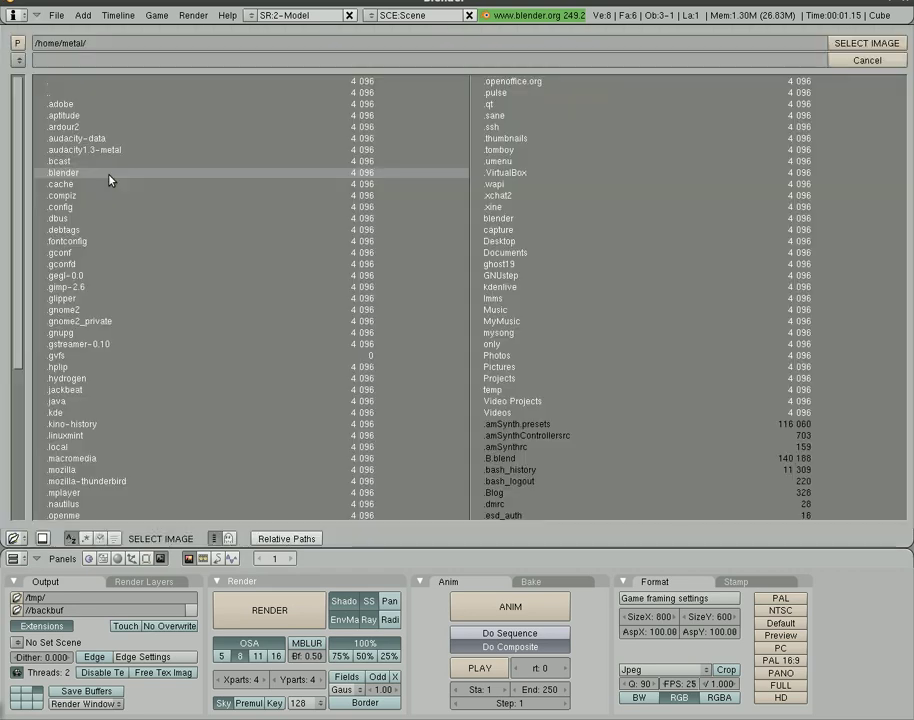
{"action": "left_click", "coordinate": [15, 62]}
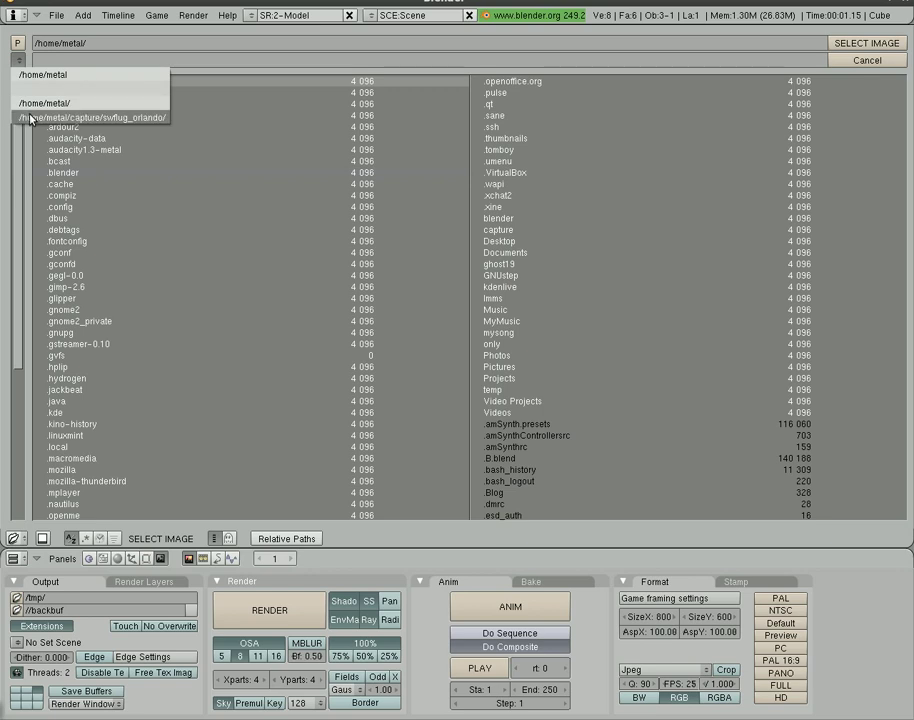
{"action": "left_click", "coordinate": [30, 118]}
{"action": "left_click", "coordinate": [92, 186]}
{"action": "left_click", "coordinate": [853, 44]}
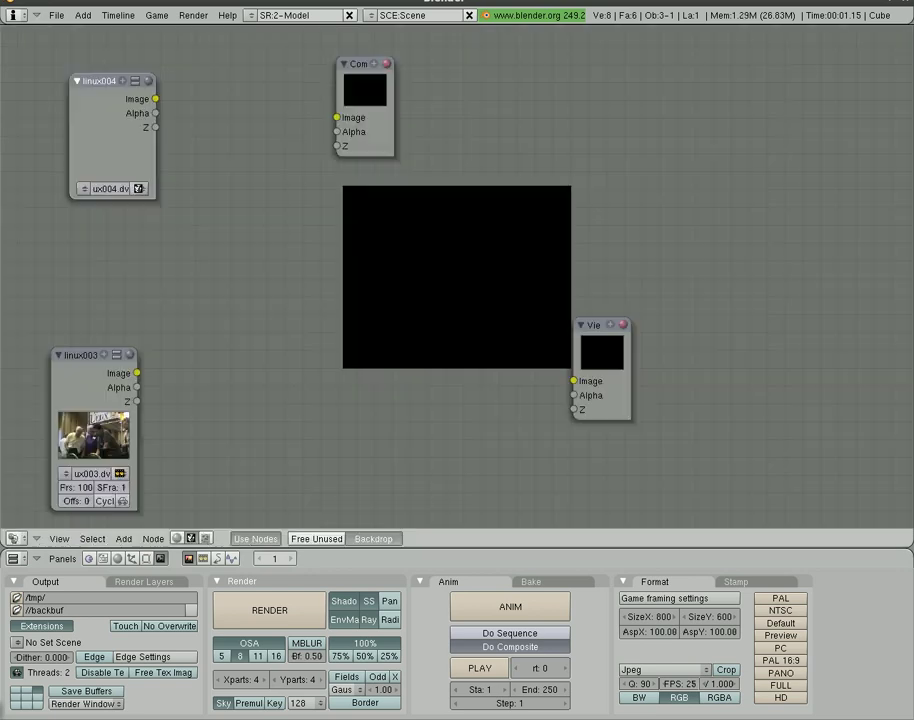
Set the linux004.dv node's image type to Movie with 100 frames, and align it above the linux003 node
{"action": "left_click", "coordinate": [140, 189]}
{"action": "left_click", "coordinate": [153, 160]}
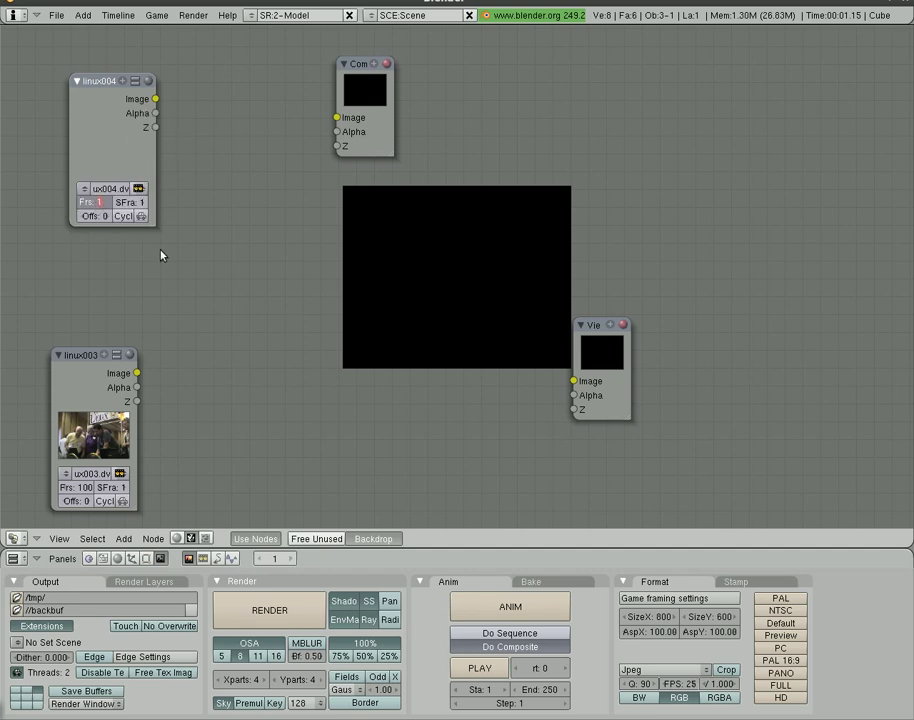
{"action": "type", "text": "100"}
{"action": "key", "text": "Return"}
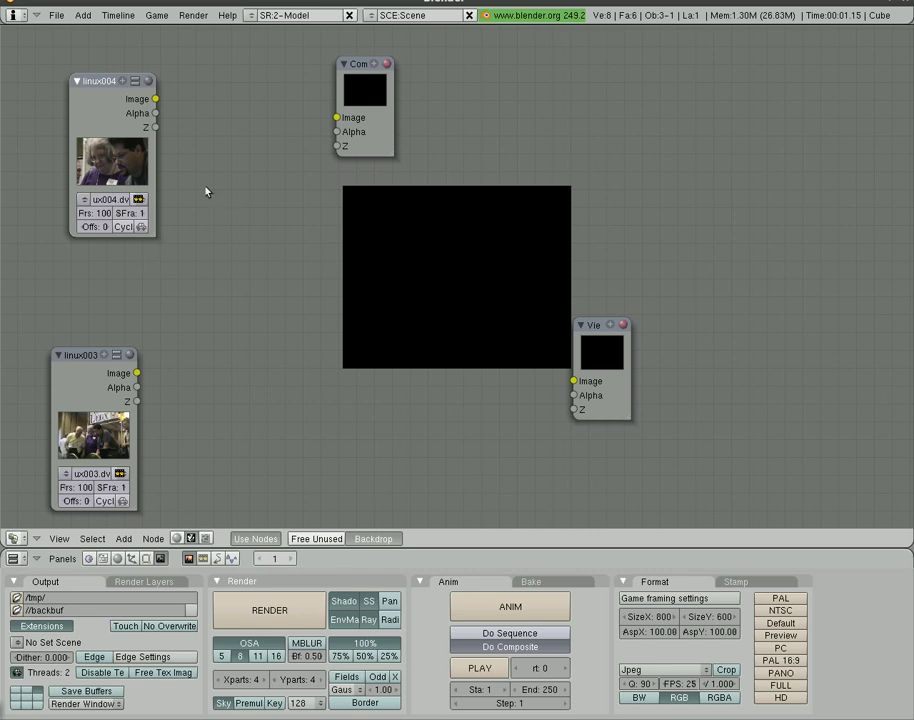
{"action": "left_click_drag", "start_coordinate": [92, 88], "coordinate": [80, 90]}
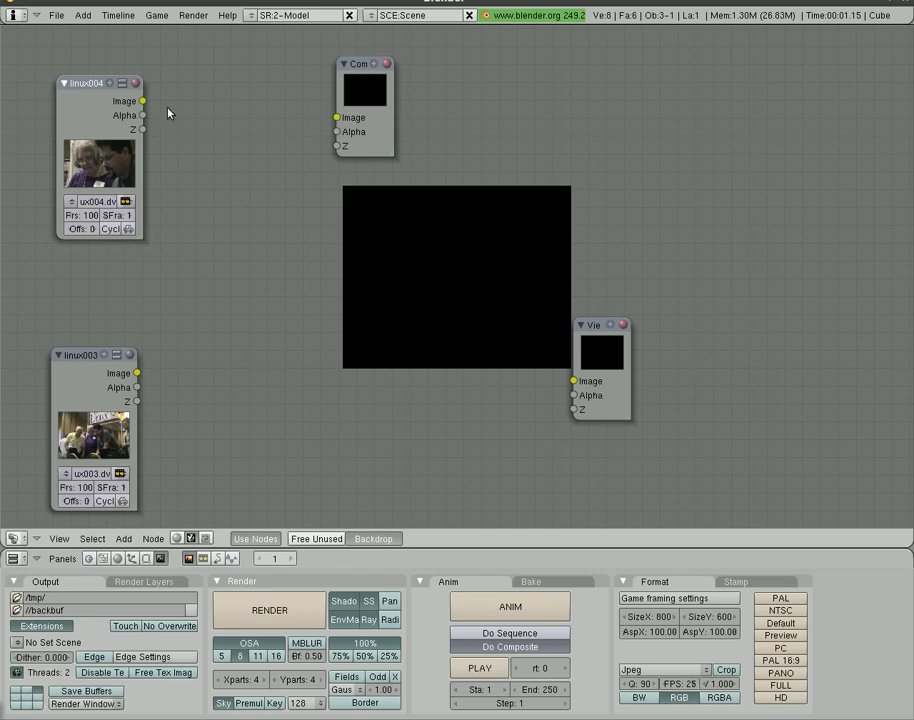
Preview the linux004 image by connecting it directly to the Viewer, and cut that link again
{"action": "left_click_drag", "start_coordinate": [143, 101], "coordinate": [574, 378]}
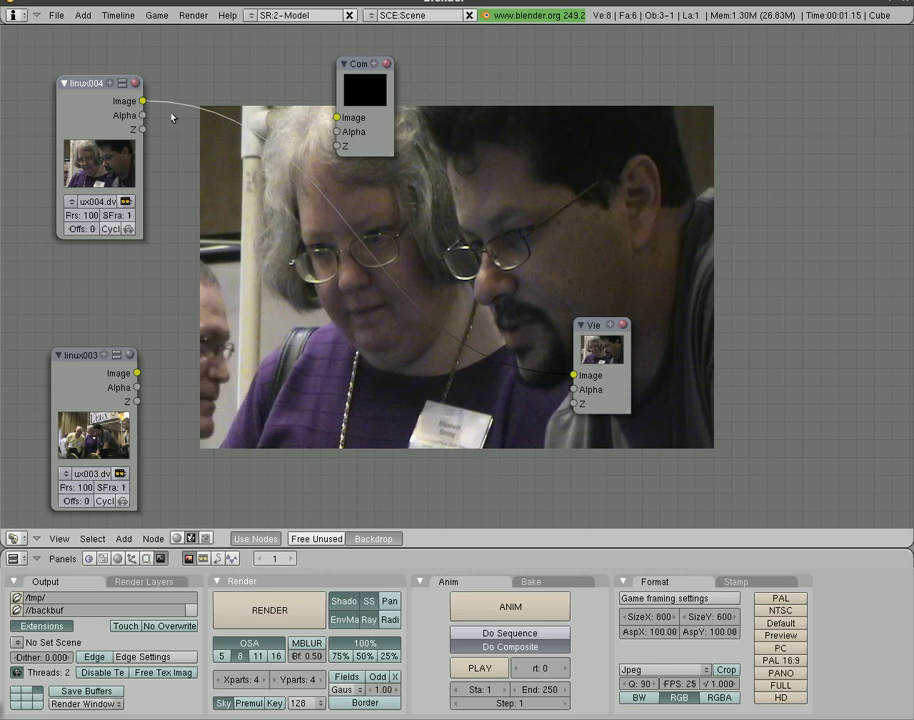
{"action": "left_click_drag", "start_coordinate": [205, 66], "coordinate": [263, 190], "text": "ctrl"}
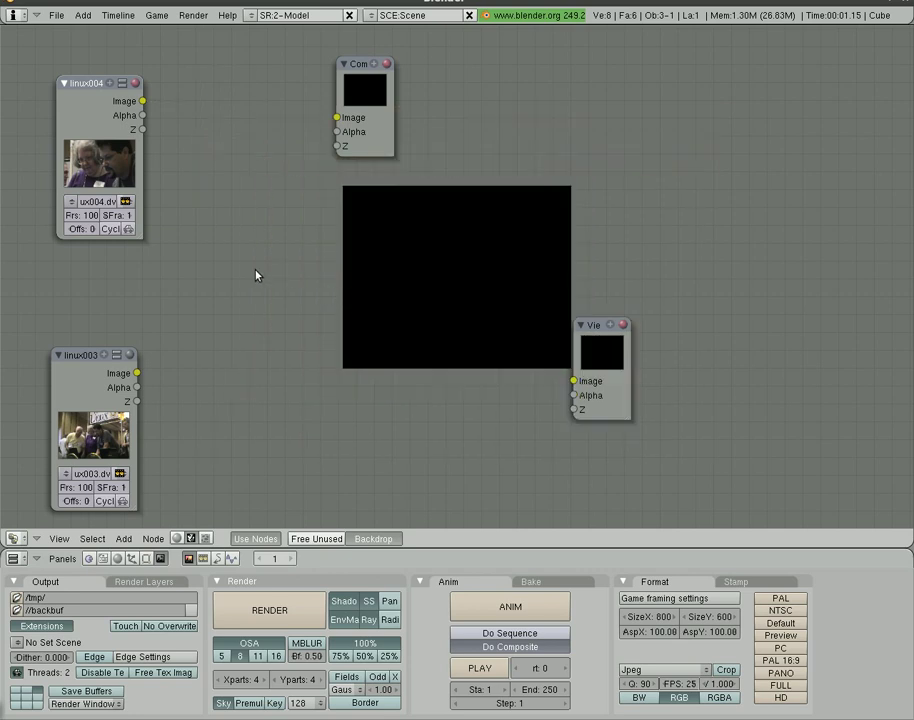
Move the linux003 node up beneath linux004 and add a Mix color node beside them with linux003 as its first image input
{"action": "left_click_drag", "start_coordinate": [89, 356], "coordinate": [96, 255]}
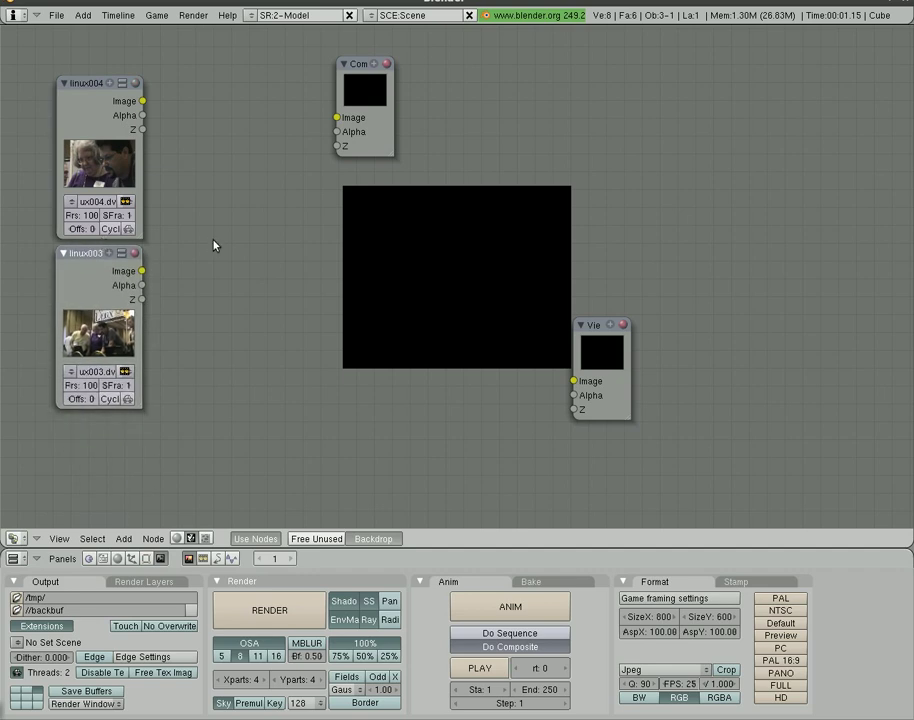
{"action": "key", "text": "space"}
{"action": "mouse_move", "coordinate": [300, 270]}
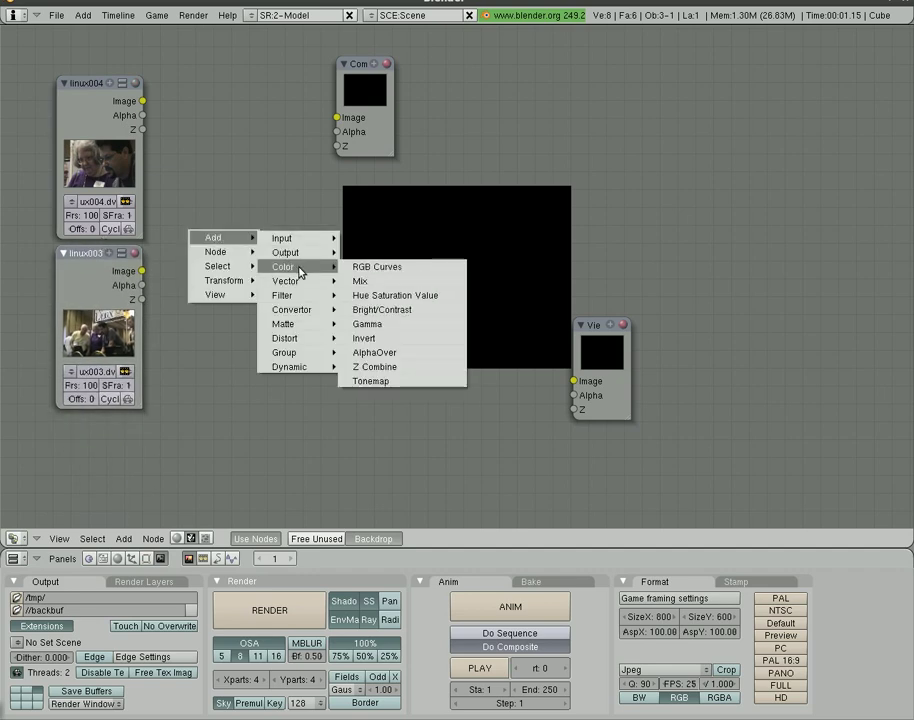
{"action": "left_click", "coordinate": [389, 285]}
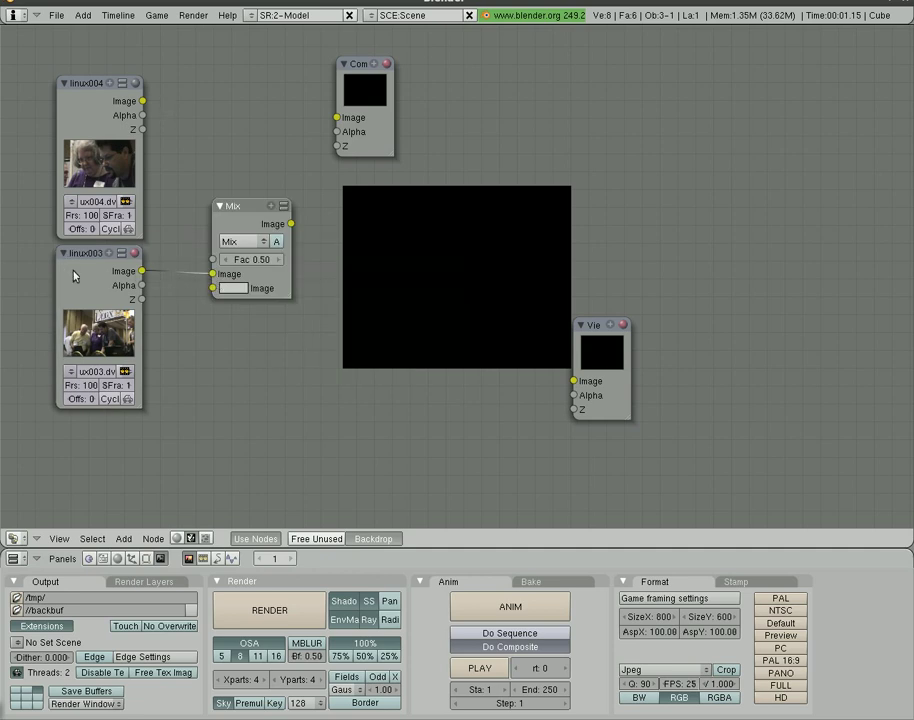
{"action": "left_click_drag", "start_coordinate": [82, 265], "coordinate": [101, 288]}
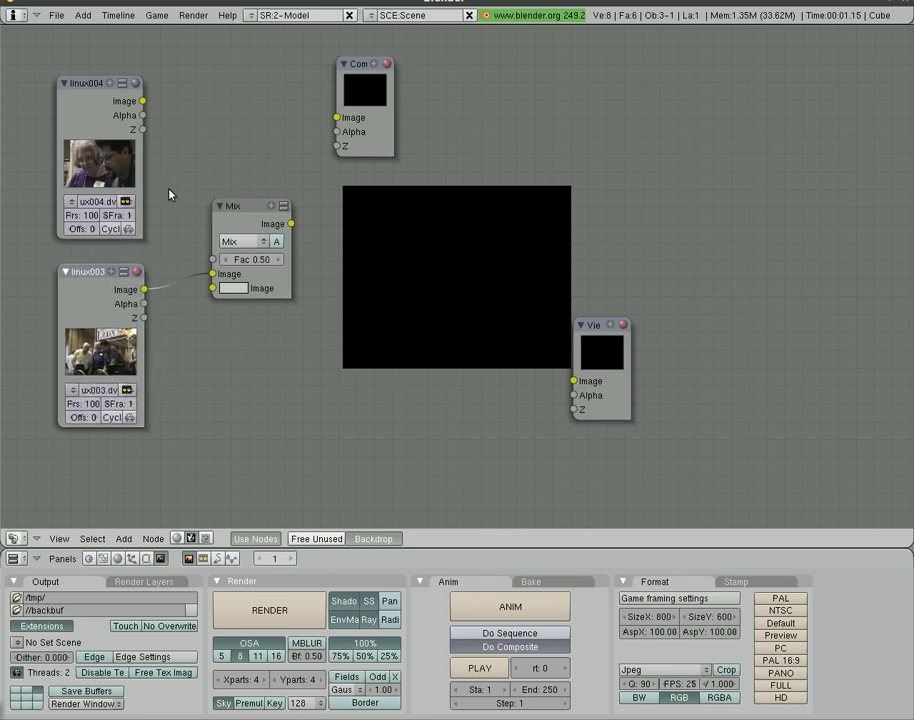
Connect the linux004 image to the Mix node's second image input and the Mix output to the Viewer
{"action": "left_click_drag", "start_coordinate": [143, 101], "coordinate": [210, 290]}
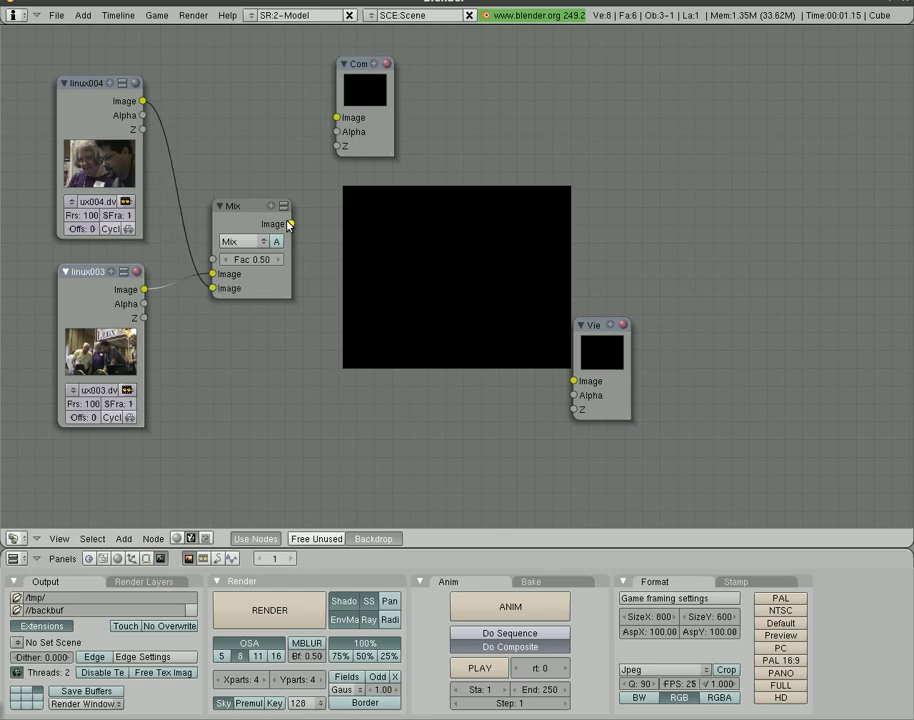
{"action": "left_click_drag", "start_coordinate": [292, 224], "coordinate": [576, 384]}
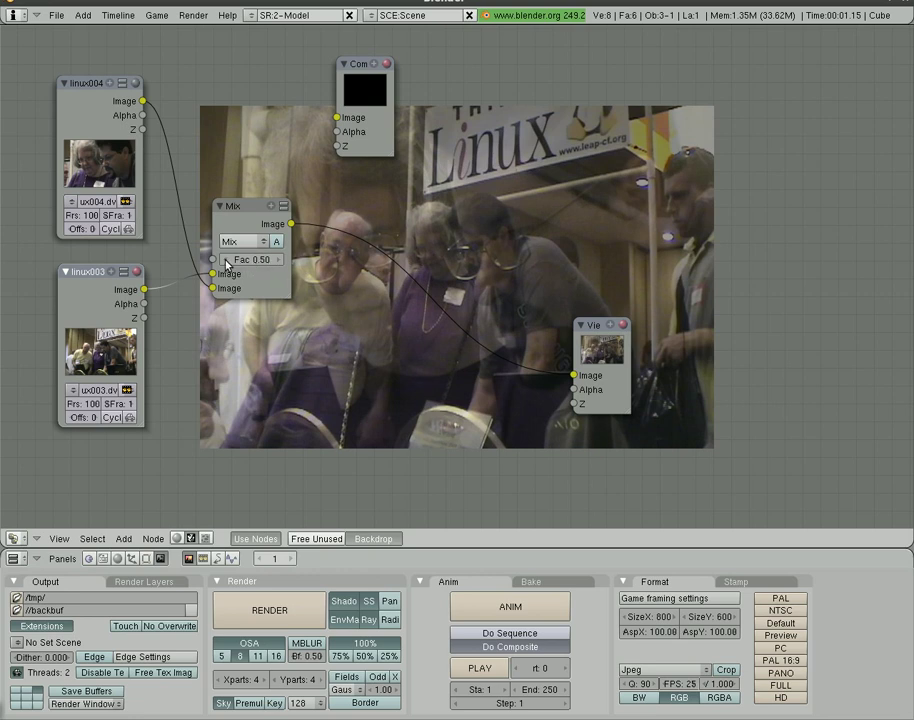
Lower the Mix factor to 0.00 and swap the Mix inputs so linux004 feeds the first image and linux003 the second
{"action": "left_click", "coordinate": [226, 262]}
{"action": "left_click", "coordinate": [226, 262]}
{"action": "left_click", "coordinate": [226, 262]}
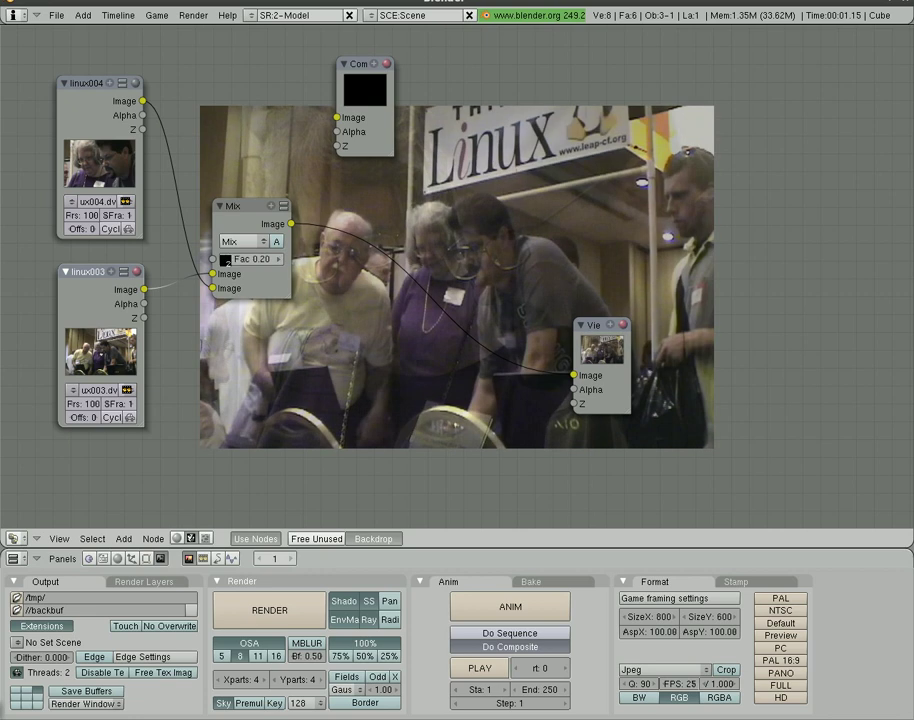
{"action": "left_click", "coordinate": [226, 262]}
{"action": "left_click", "coordinate": [226, 262]}
{"action": "left_click", "coordinate": [226, 262]}
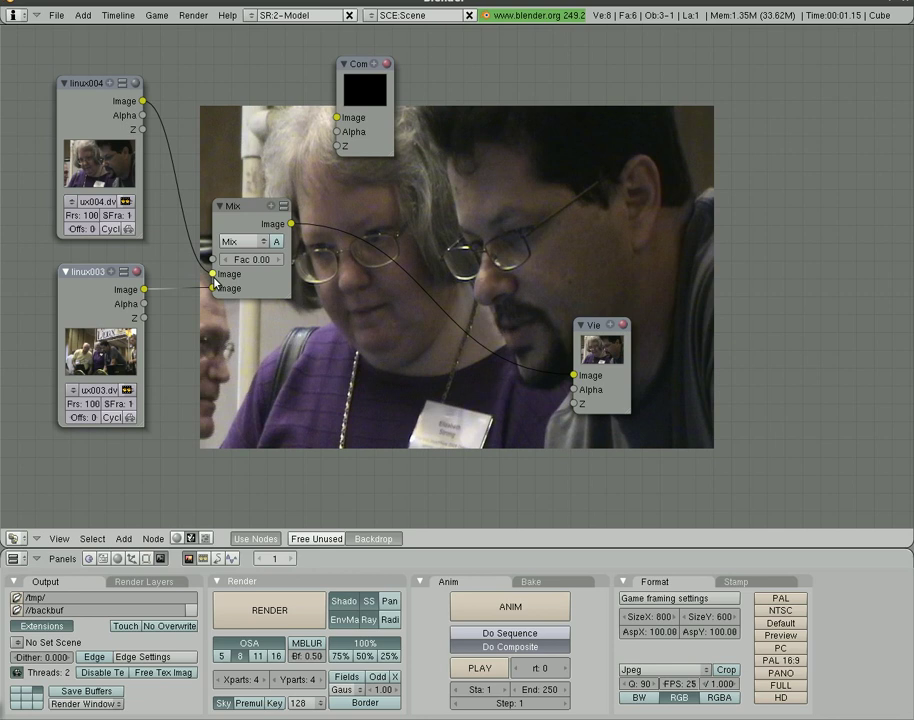
Try a Mix factor of 1.50, and reduce it to 0.49 to blend both clips
{"action": "left_click_drag", "start_coordinate": [255, 261], "coordinate": [281, 260]}
{"action": "left_click", "coordinate": [281, 260]}
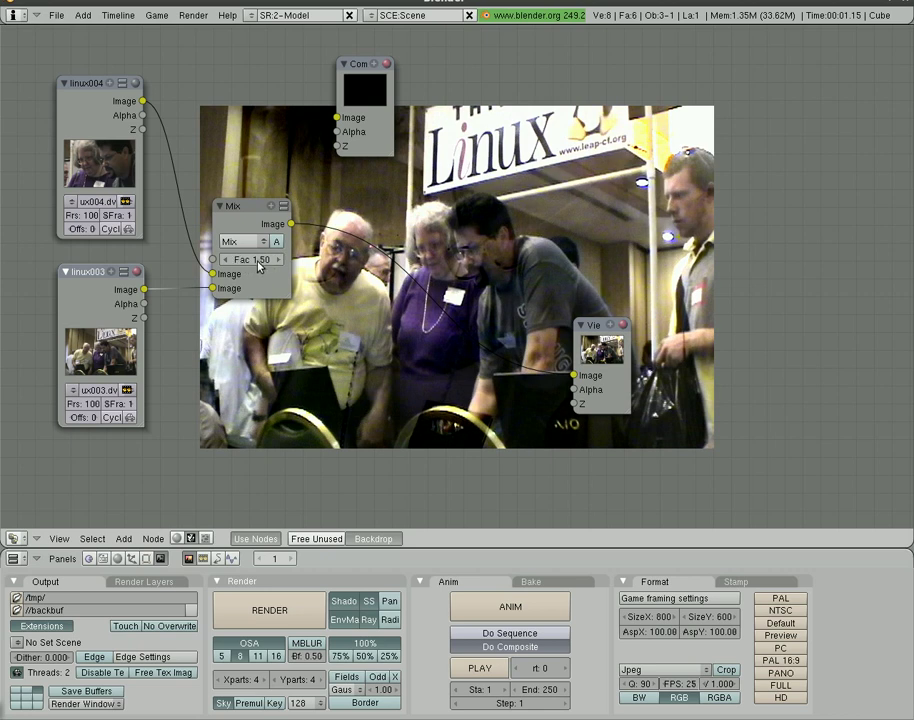
{"action": "left_click_drag", "start_coordinate": [251, 263], "coordinate": [196, 265]}
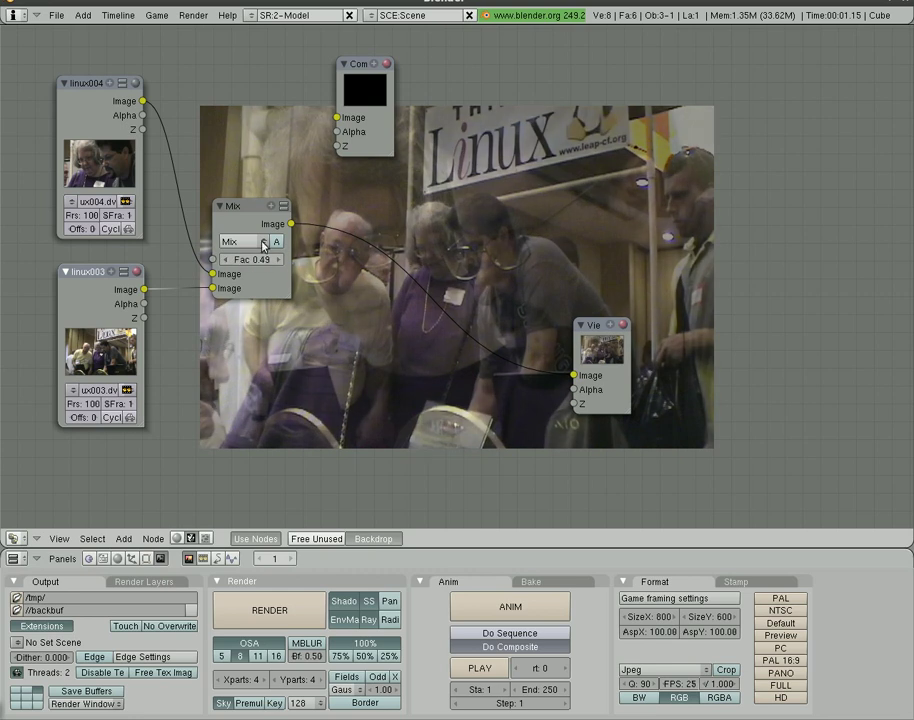
Change the Mix node's blend mode to Add
{"action": "left_click", "coordinate": [262, 243]}
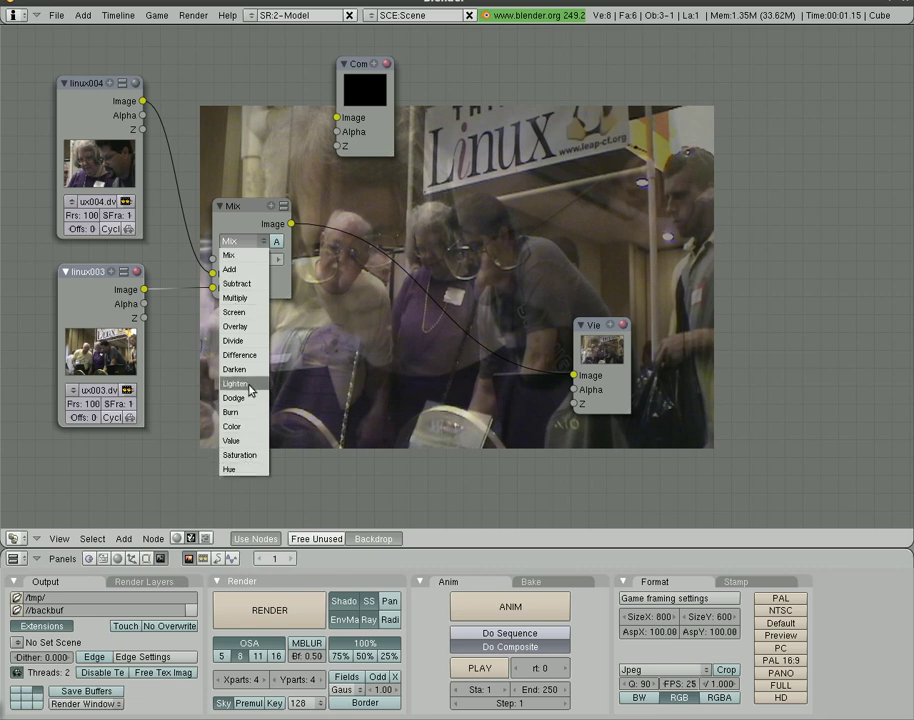
{"action": "left_click", "coordinate": [236, 272]}
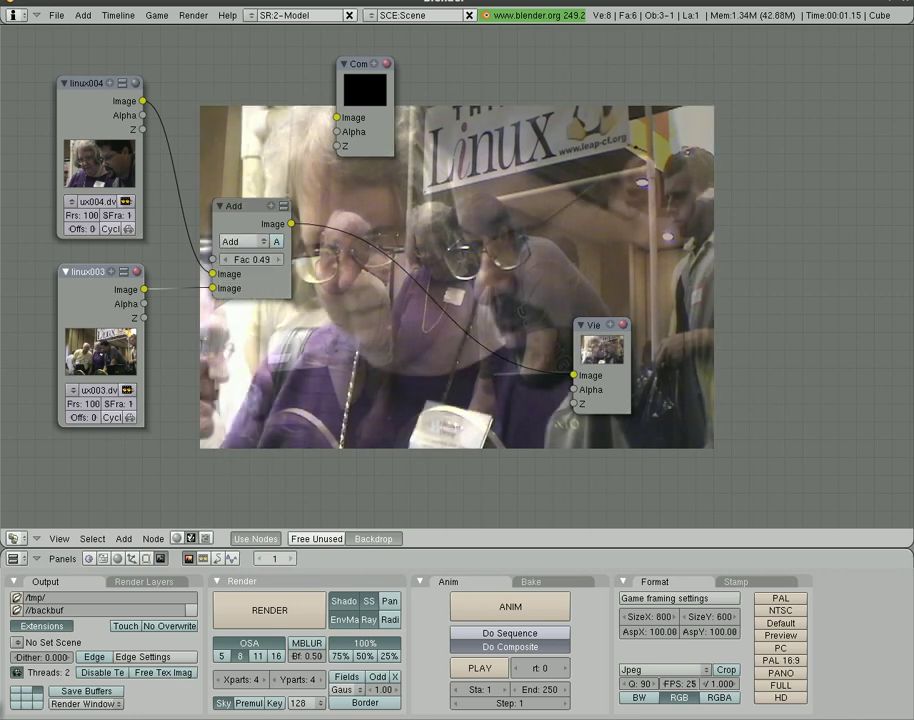
Try the Subtract blend mode on the mix node, and switch it to Screen
{"action": "left_click", "coordinate": [243, 241]}
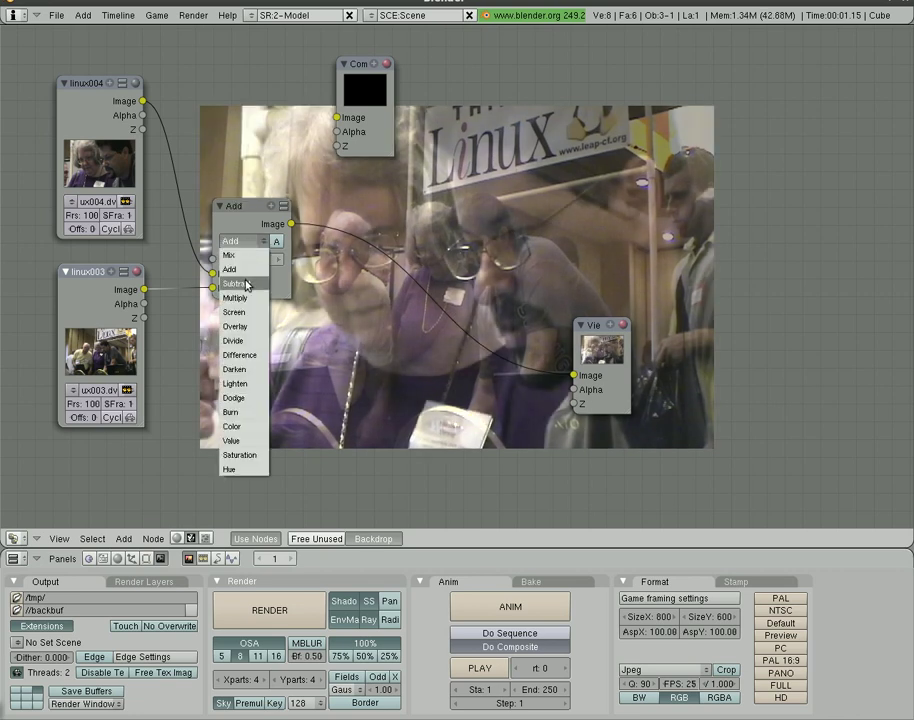
{"action": "left_click", "coordinate": [246, 284]}
{"action": "left_click", "coordinate": [245, 241]}
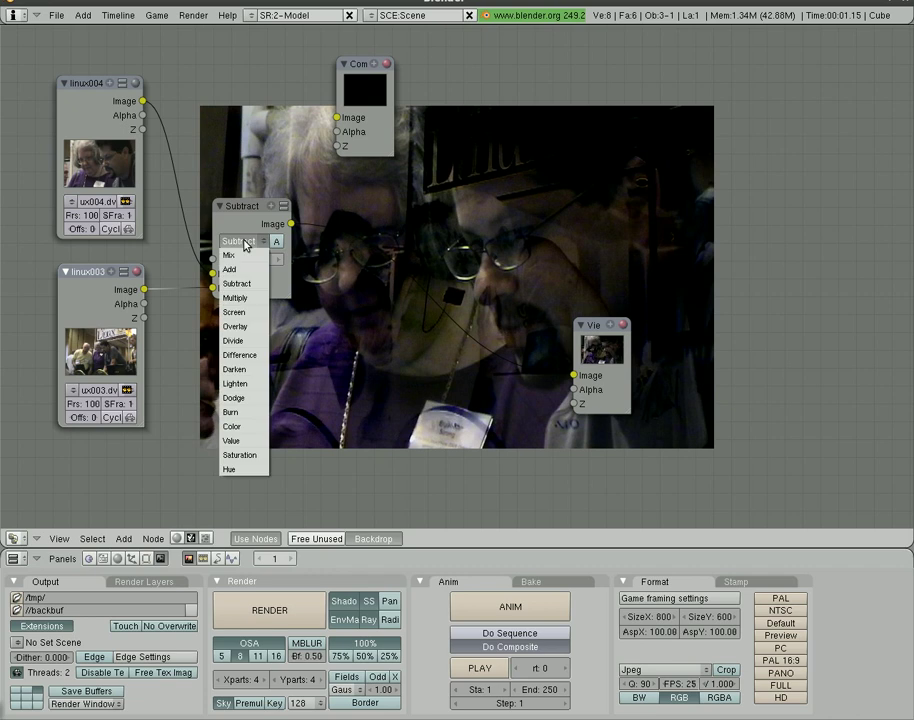
{"action": "key", "text": "Escape"}
{"action": "left_click", "coordinate": [245, 242]}
{"action": "left_click", "coordinate": [245, 314]}
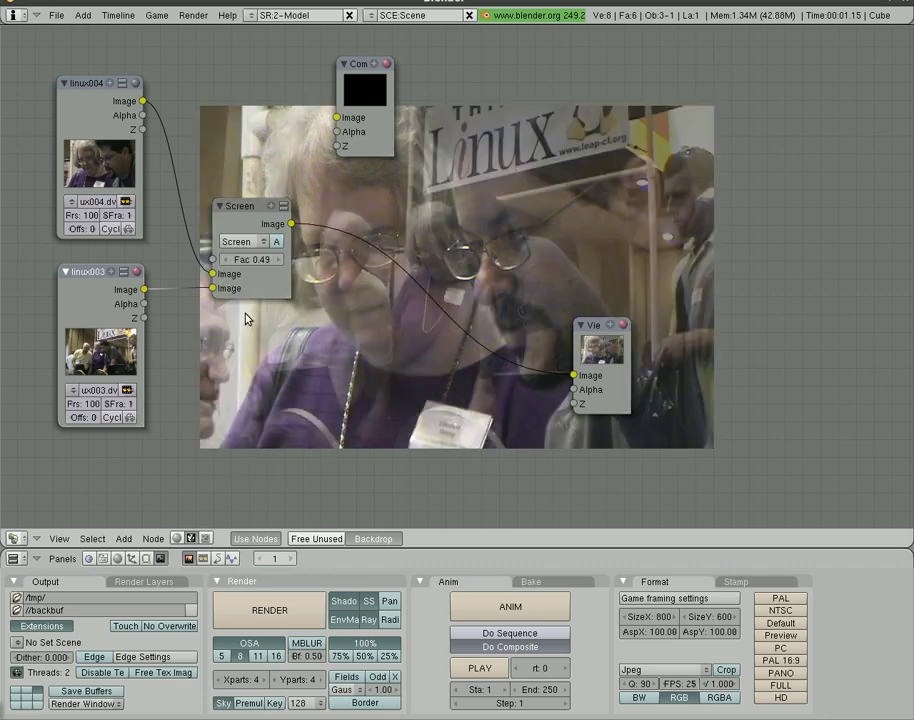
Try the Difference blend mode on the mix node, followed by Hue
{"action": "left_click", "coordinate": [248, 242]}
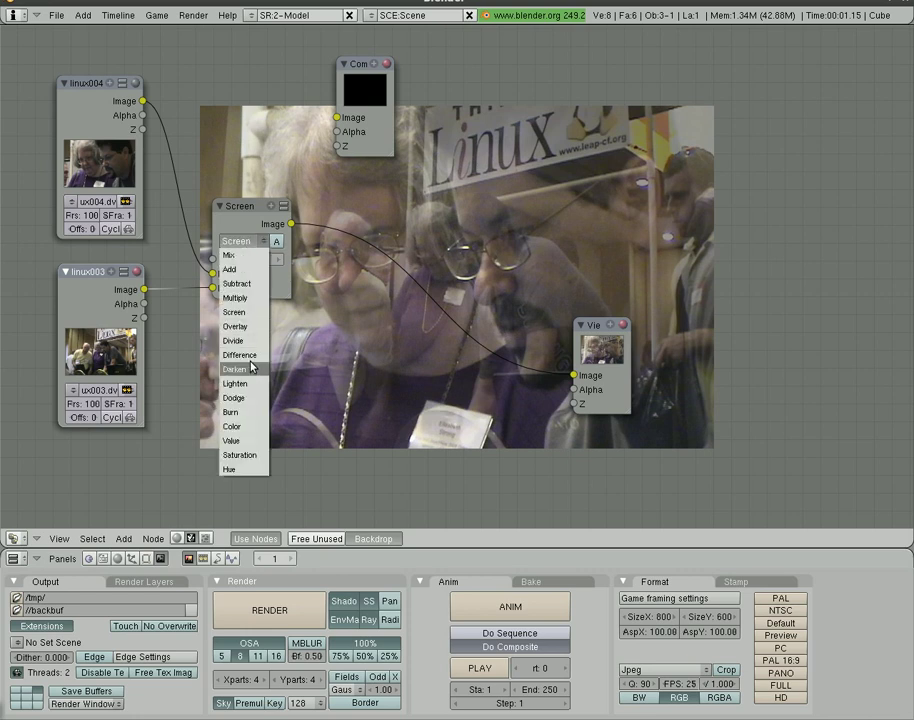
{"action": "left_click", "coordinate": [239, 355]}
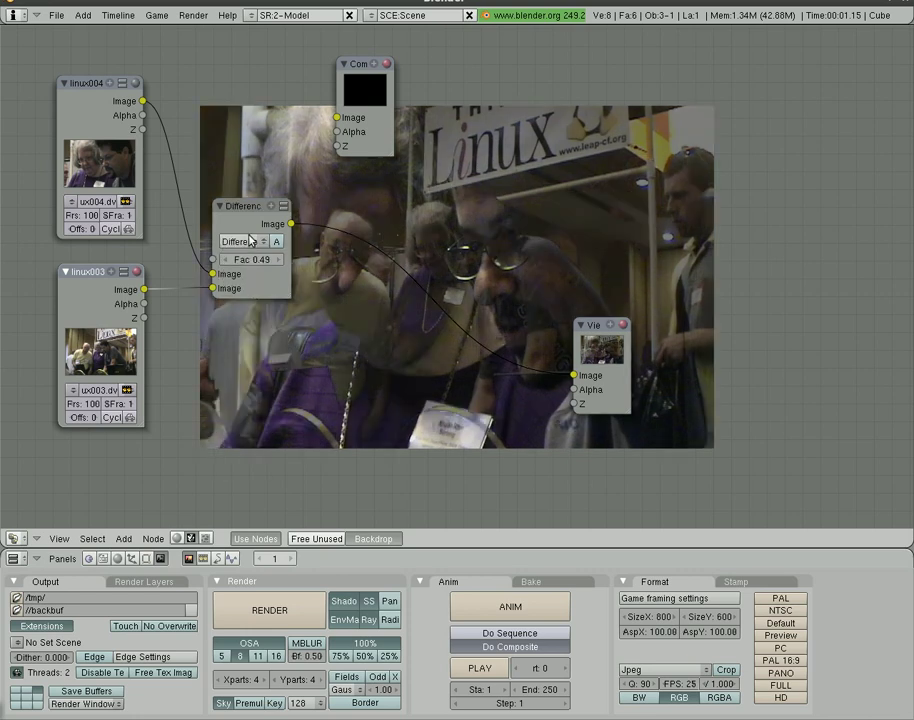
{"action": "left_click", "coordinate": [248, 242]}
{"action": "left_click", "coordinate": [233, 468]}
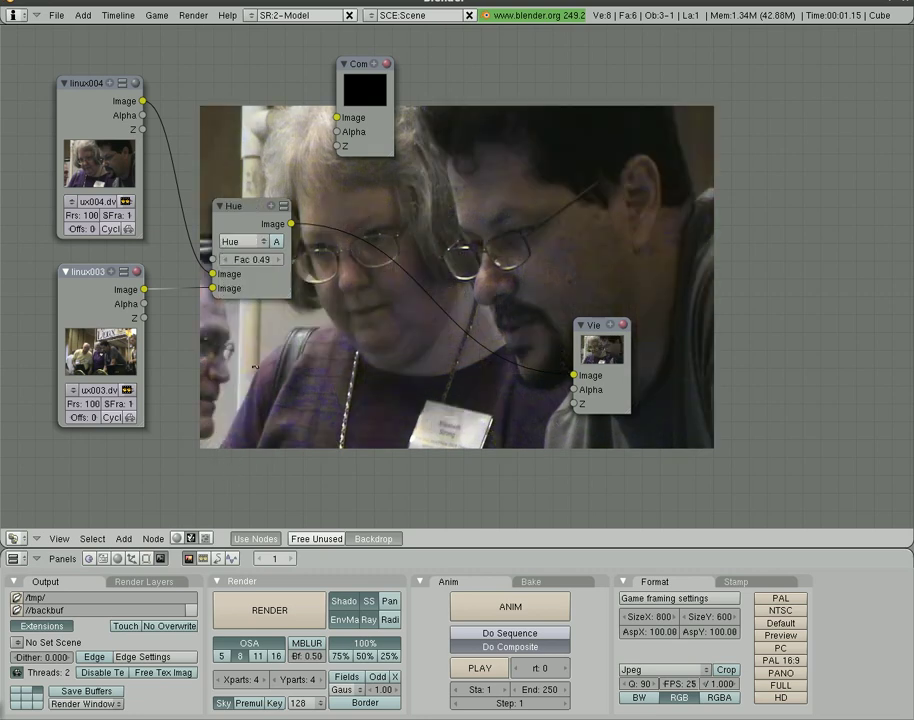
Try the Color blend mode on the mix node, and set it to Darken
{"action": "left_click", "coordinate": [248, 242]}
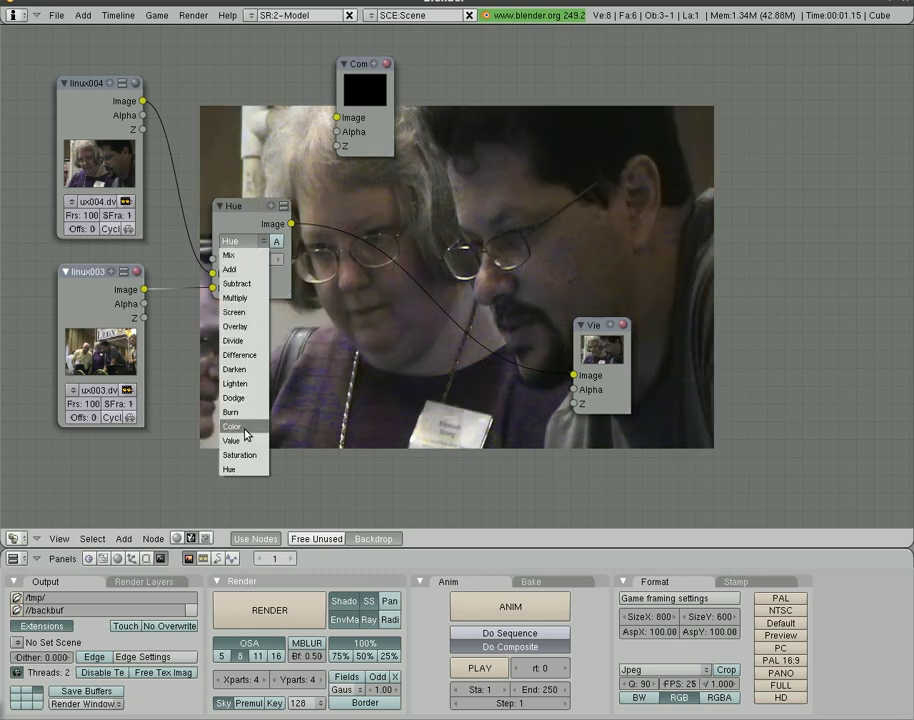
{"action": "left_click", "coordinate": [245, 433]}
{"action": "left_click", "coordinate": [248, 242]}
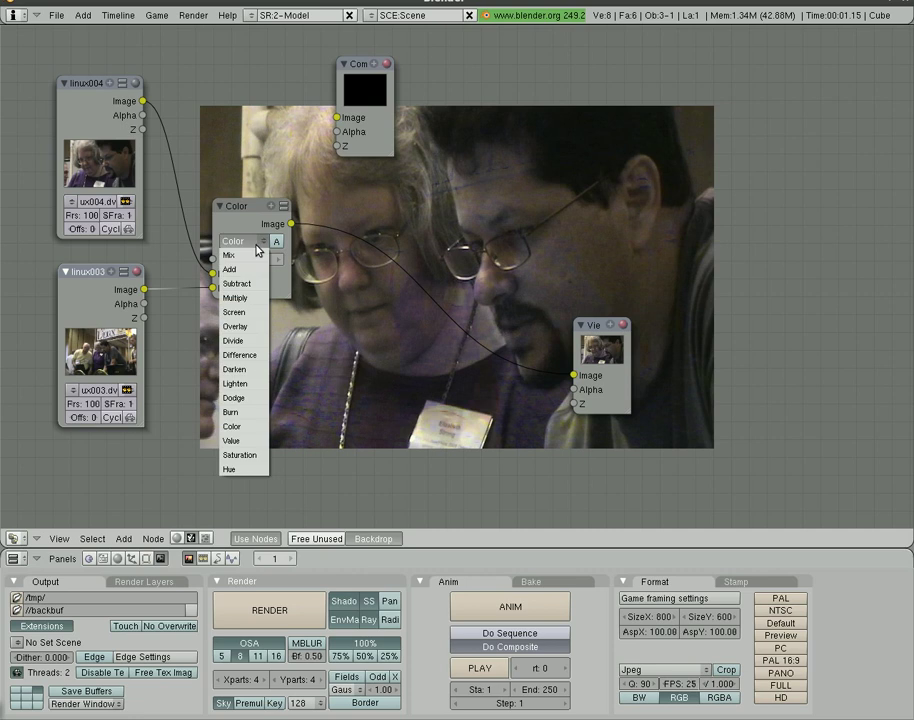
{"action": "left_click", "coordinate": [251, 372]}
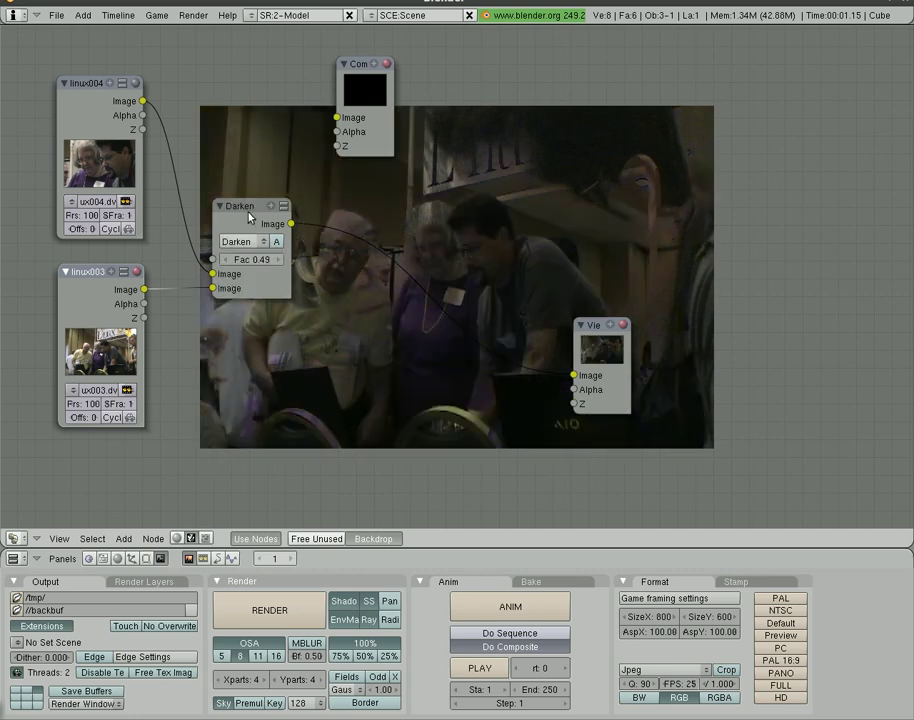
Move the Darken node closer to the clip nodes and the Viewer beside the backdrop, with the Darken output linked to the Viewer's image input
{"action": "left_click_drag", "start_coordinate": [245, 206], "coordinate": [227, 222]}
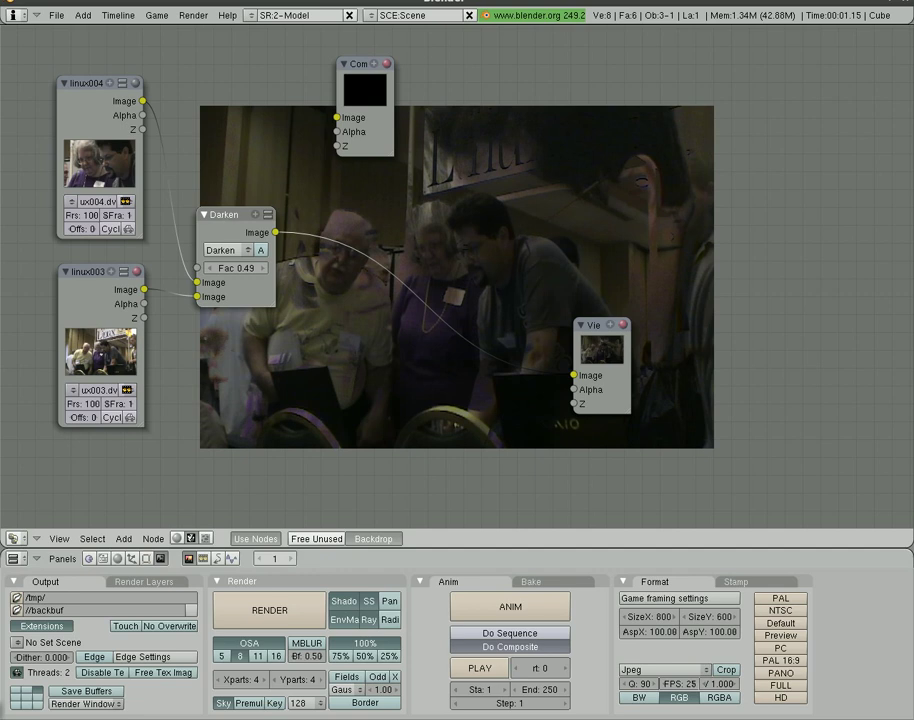
{"action": "left_click_drag", "start_coordinate": [596, 352], "coordinate": [546, 272]}
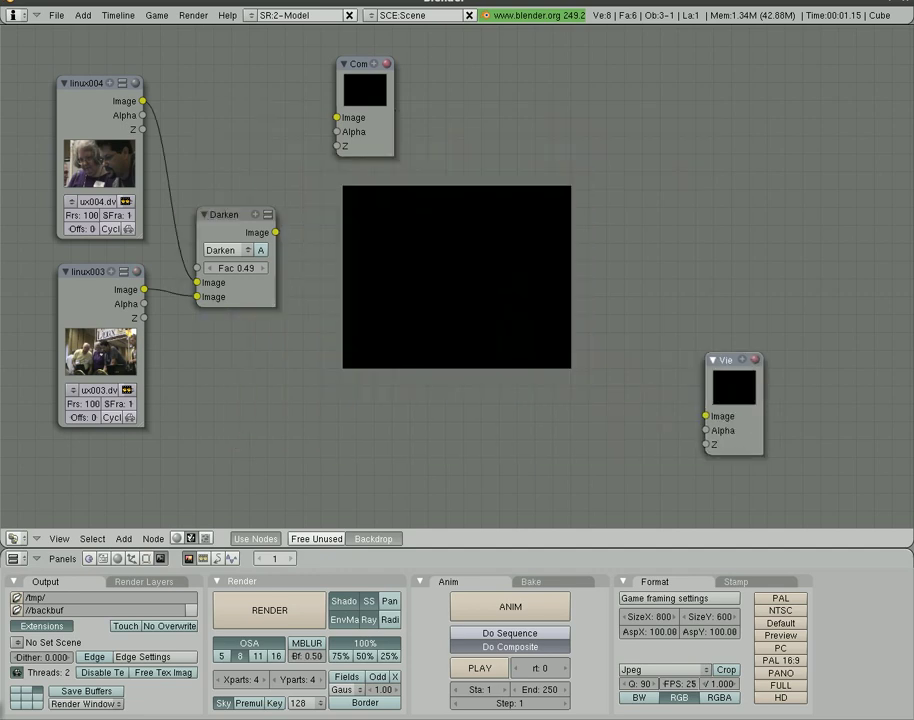
{"action": "left_click_drag", "start_coordinate": [275, 232], "coordinate": [705, 410]}
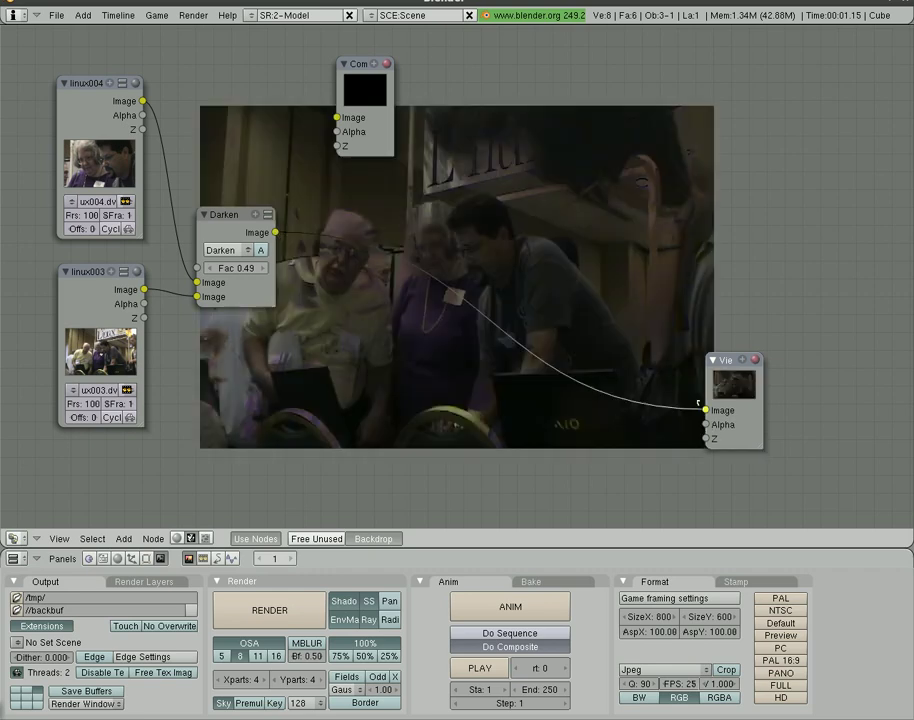
Render the current frame, inspect the output and close the render window
{"action": "left_click", "coordinate": [271, 608]}
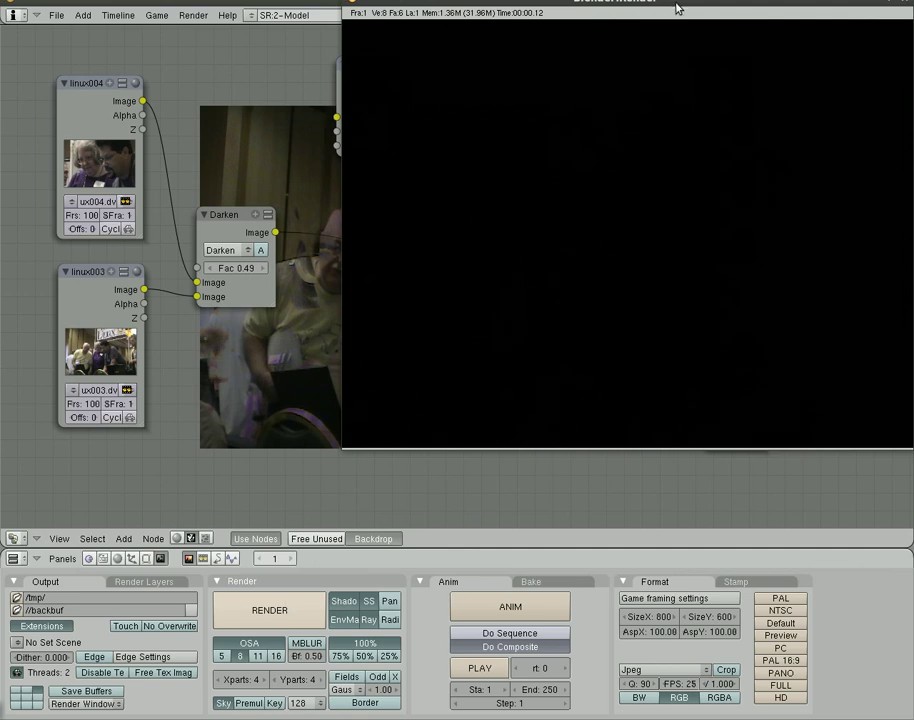
{"action": "left_click_drag", "start_coordinate": [484, 3], "coordinate": [328, 121]}
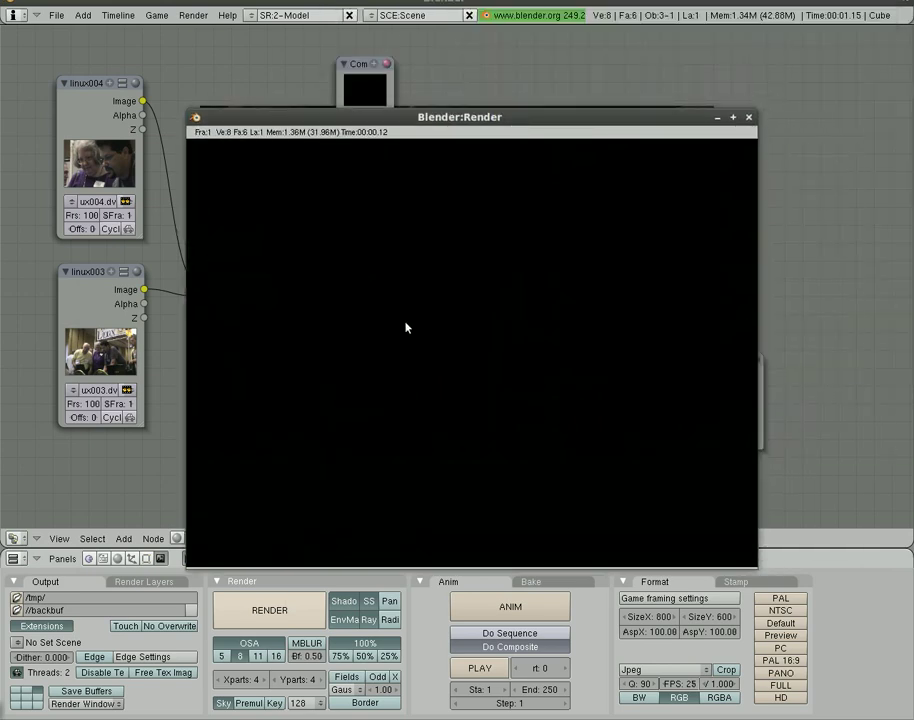
{"action": "left_click", "coordinate": [750, 118]}
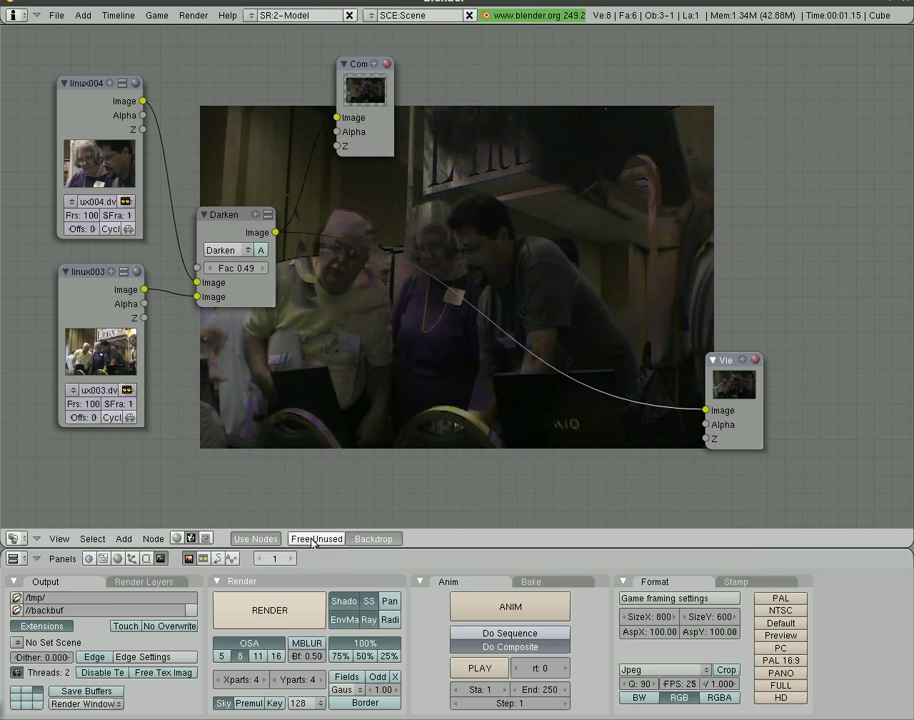
Connect the Darken output to the Composite node's image input, and render the frame again to check it
{"action": "left_click", "coordinate": [272, 612]}
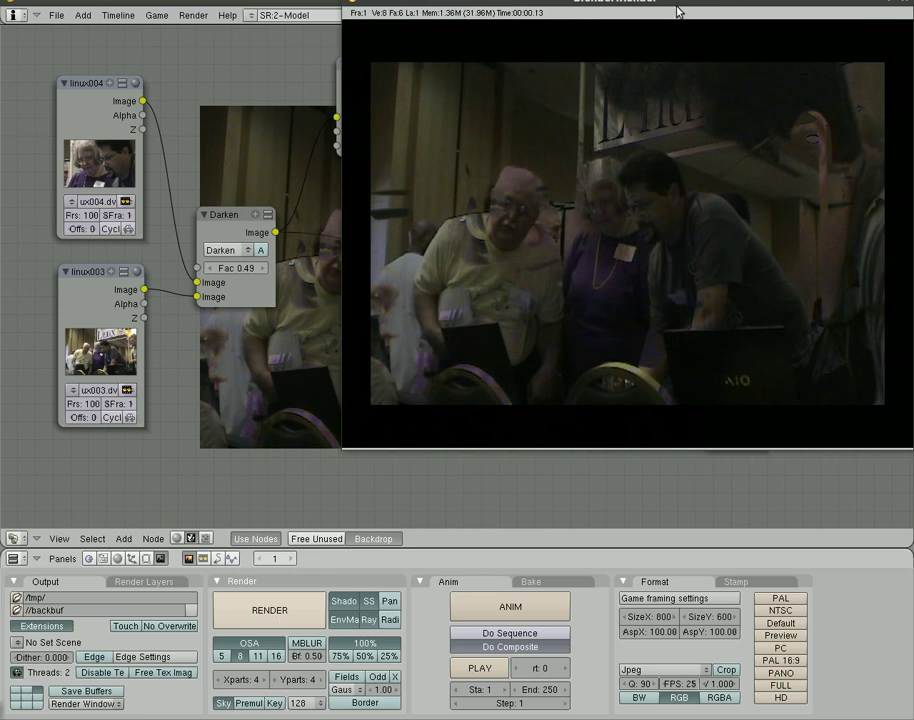
{"action": "left_click", "coordinate": [490, 149]}
{"action": "left_click_drag", "start_coordinate": [716, 2], "coordinate": [482, 111]}
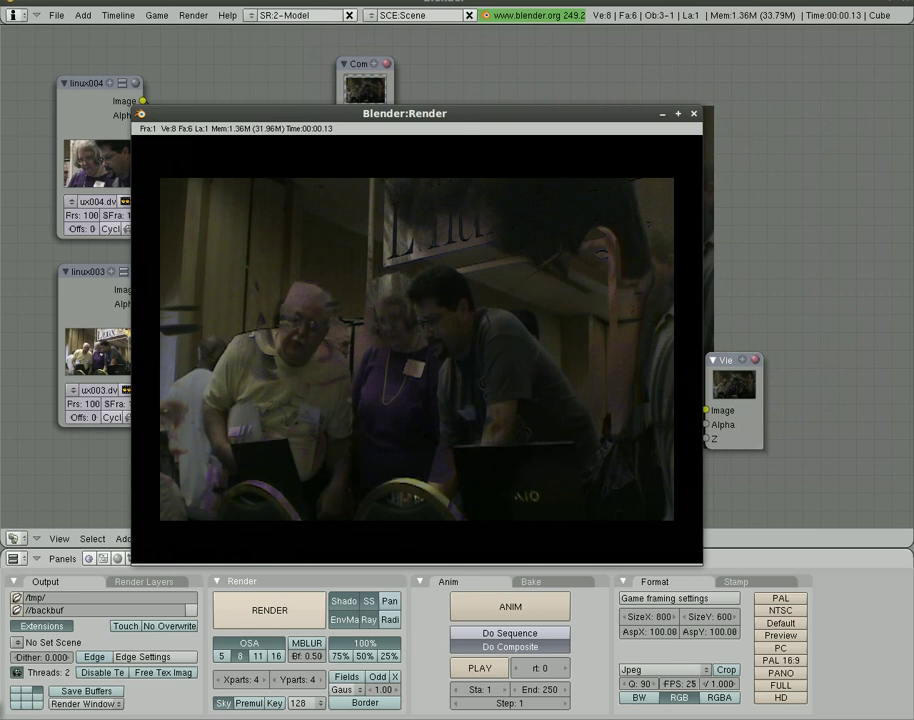
{"action": "left_click", "coordinate": [694, 113]}
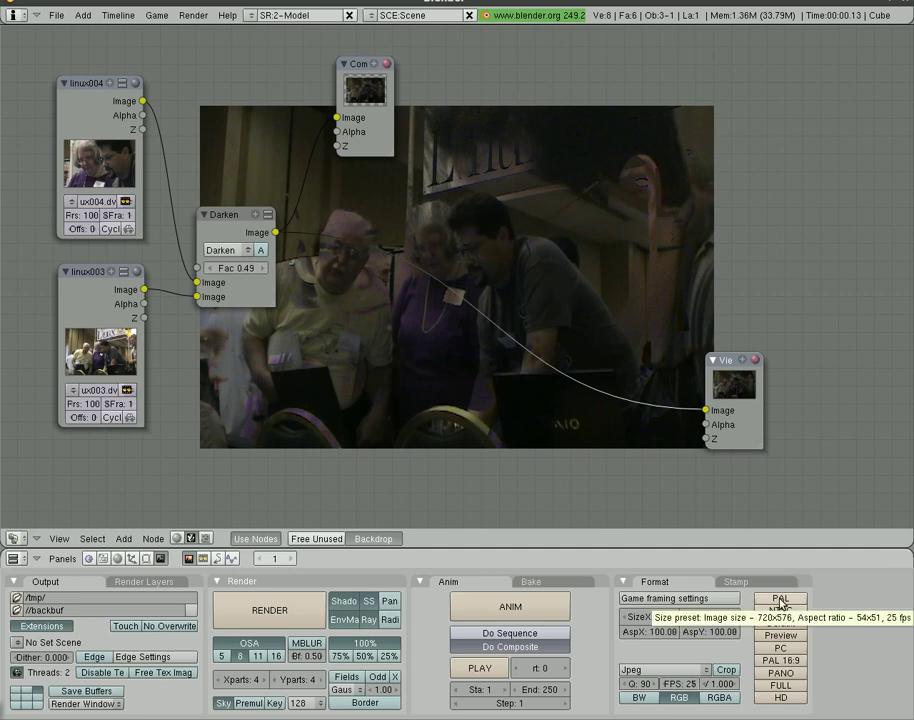
Apply the NTSC size preset and render the frame again to check how it fills the image
{"action": "left_click", "coordinate": [780, 610]}
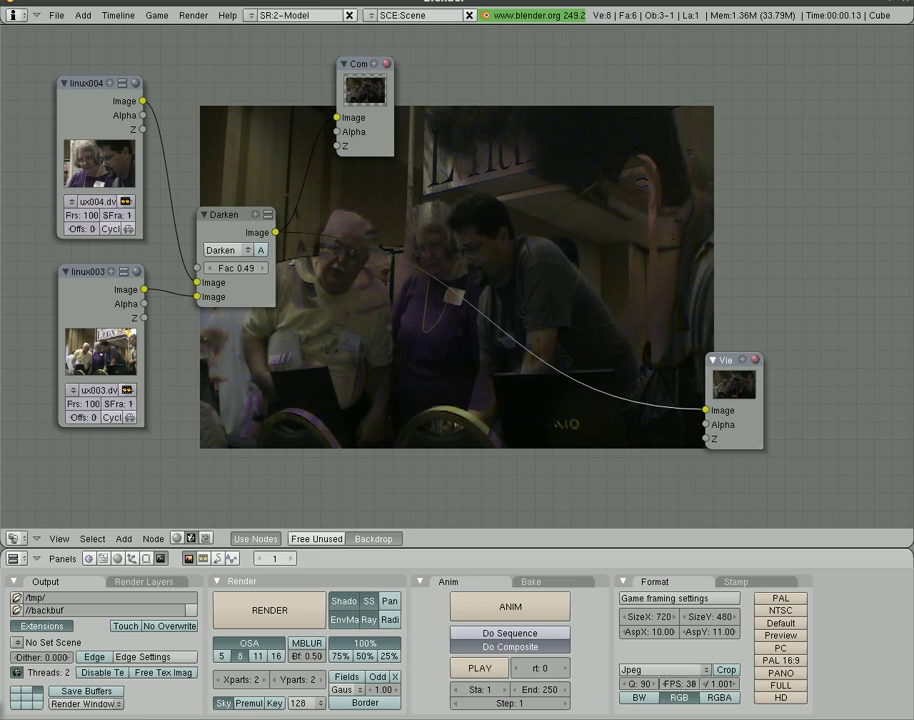
{"action": "left_click", "coordinate": [269, 610]}
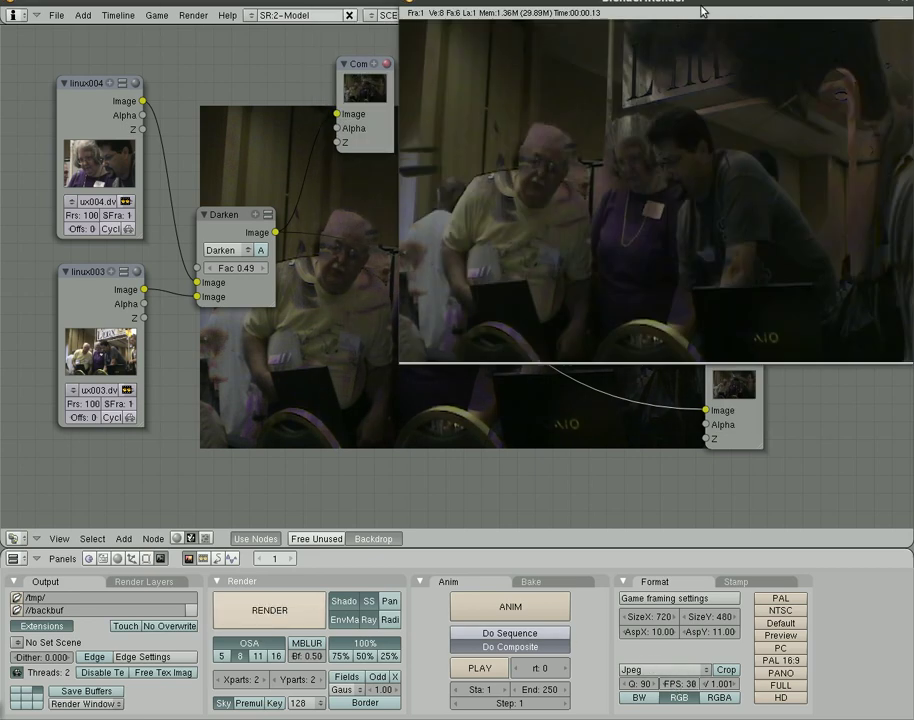
{"action": "left_click_drag", "start_coordinate": [505, 6], "coordinate": [306, 178]}
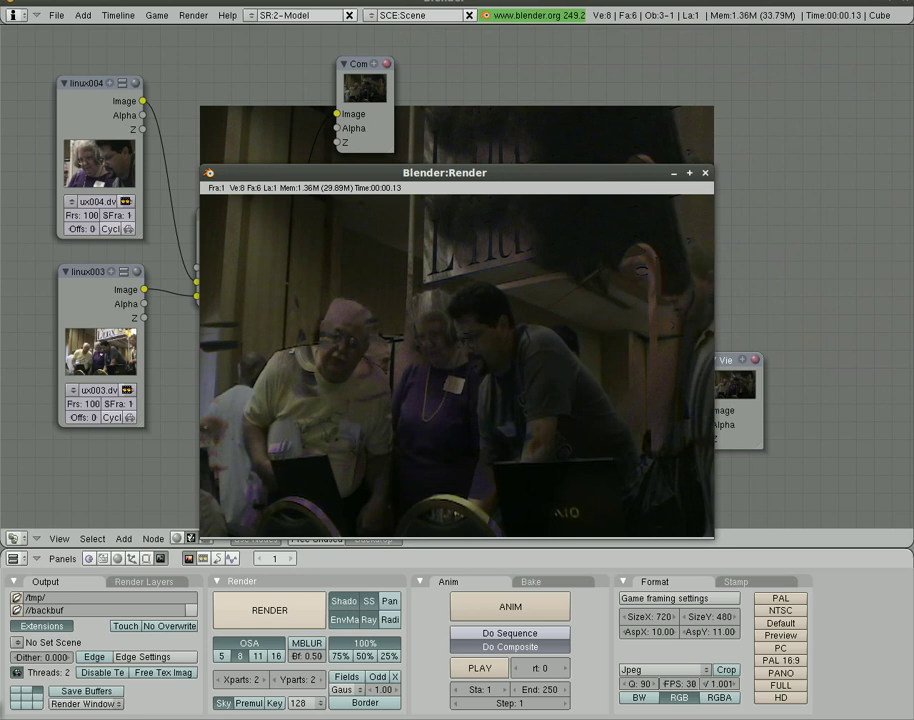
{"action": "left_click_drag", "start_coordinate": [543, 180], "coordinate": [636, 170]}
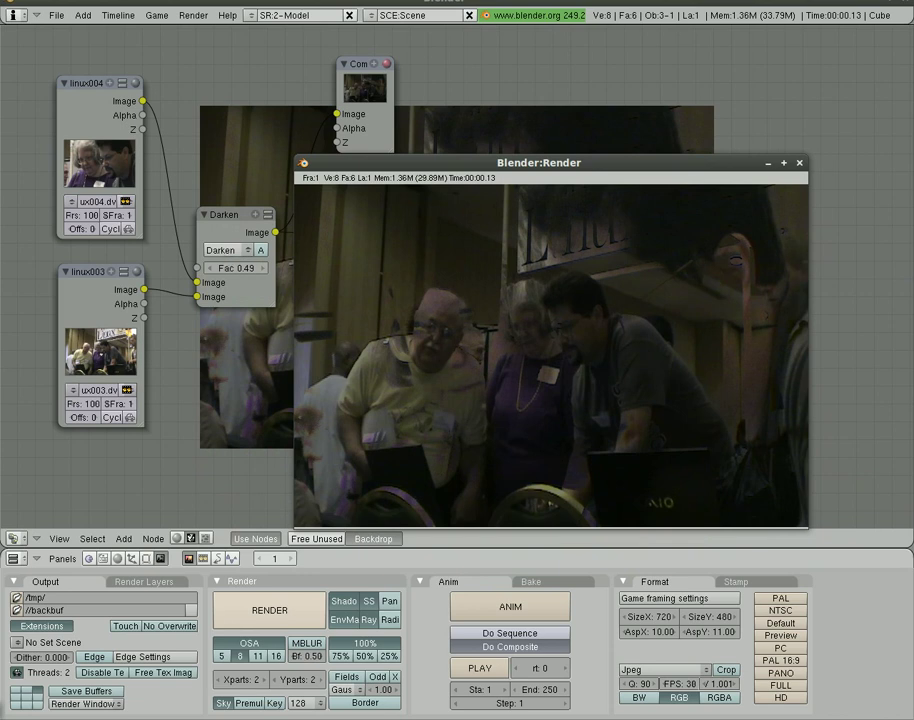
{"action": "left_click", "coordinate": [799, 162]}
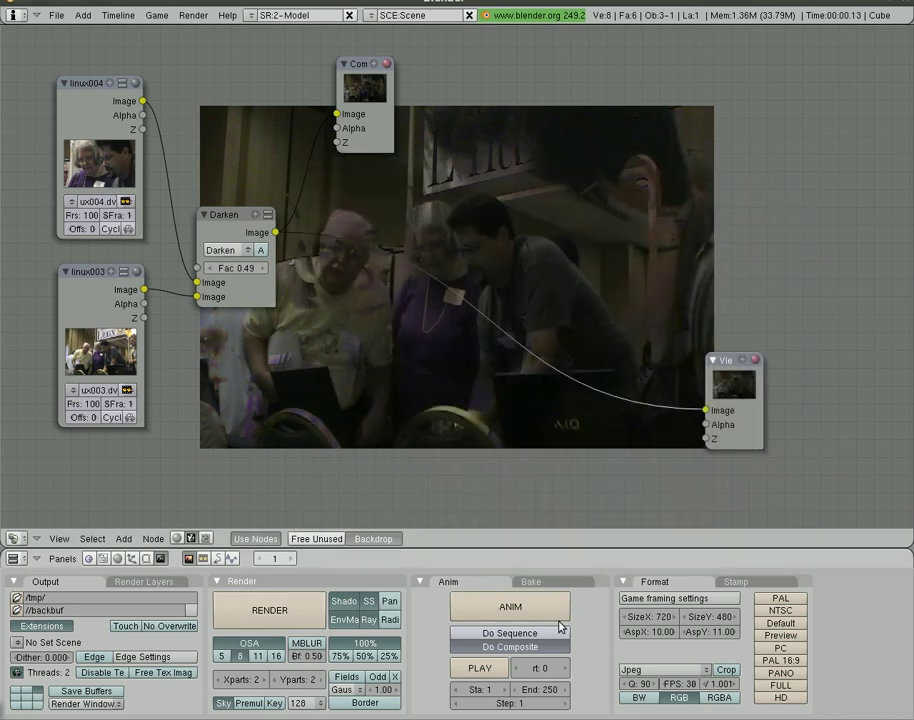
Set the output file format to AVI Jpeg, keeping /tmp/ as the output path
{"action": "left_click", "coordinate": [558, 632]}
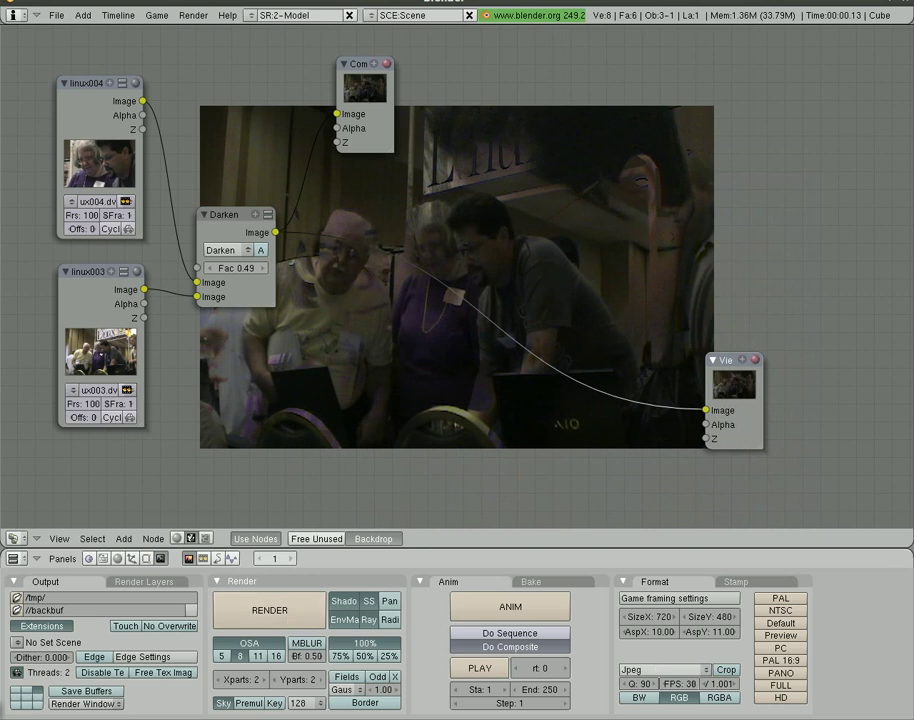
{"action": "left_click", "coordinate": [698, 676]}
{"action": "left_click", "coordinate": [669, 622]}
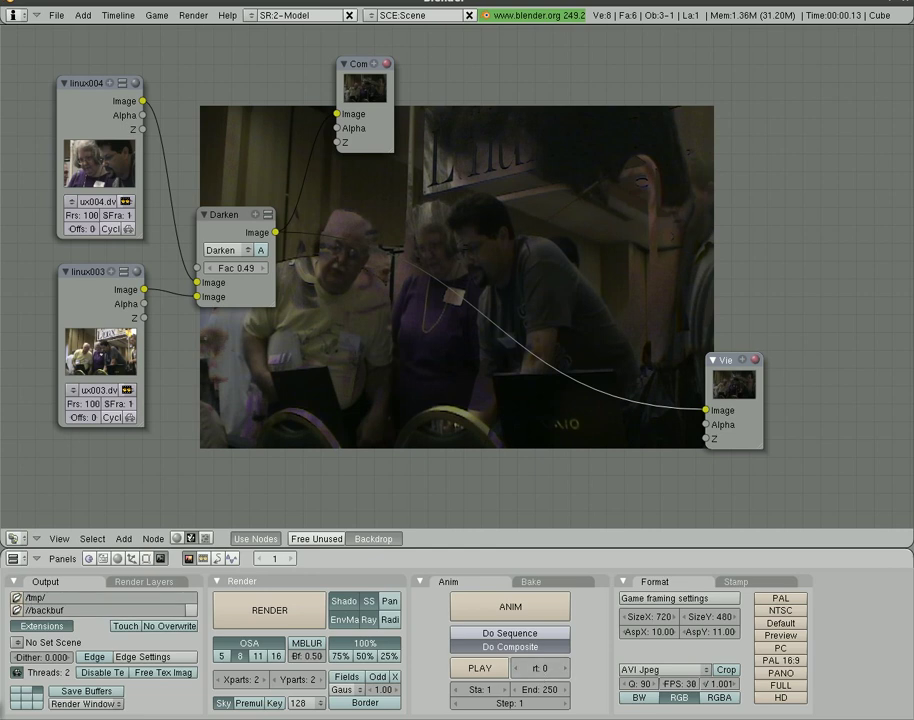
{"action": "left_click", "coordinate": [50, 598]}
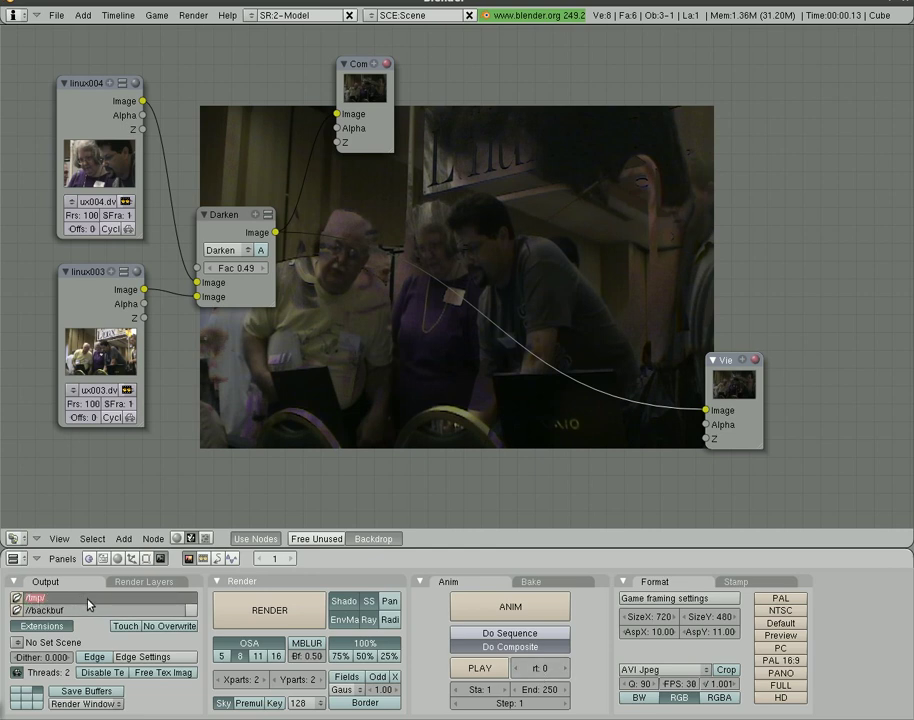
{"action": "key", "text": "Return"}
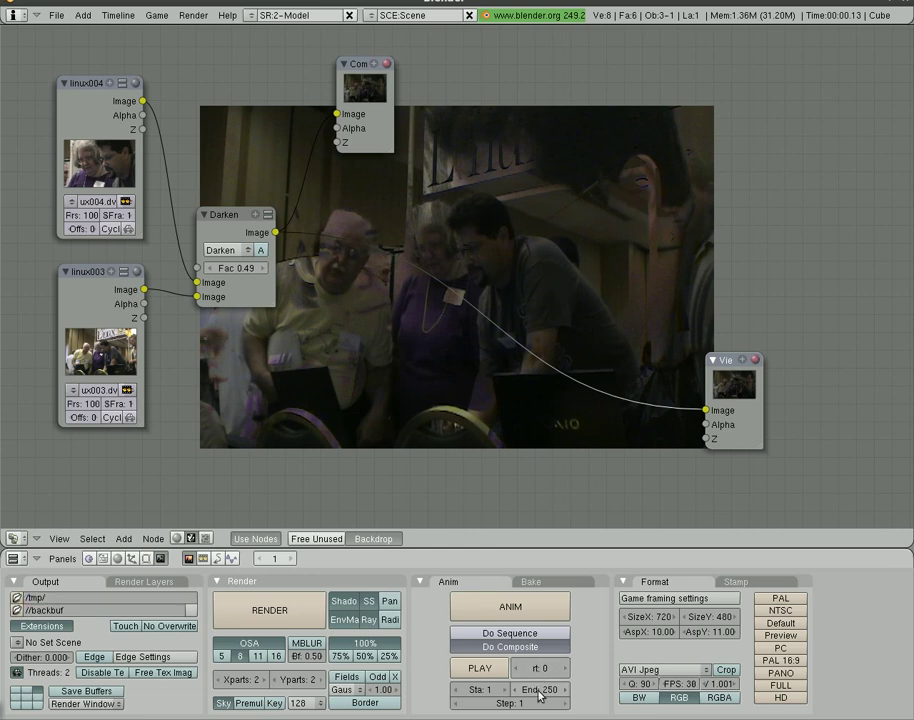
Set the animation's end frame to 100, render the composited animation and close the render window
{"action": "left_click", "coordinate": [551, 693]}
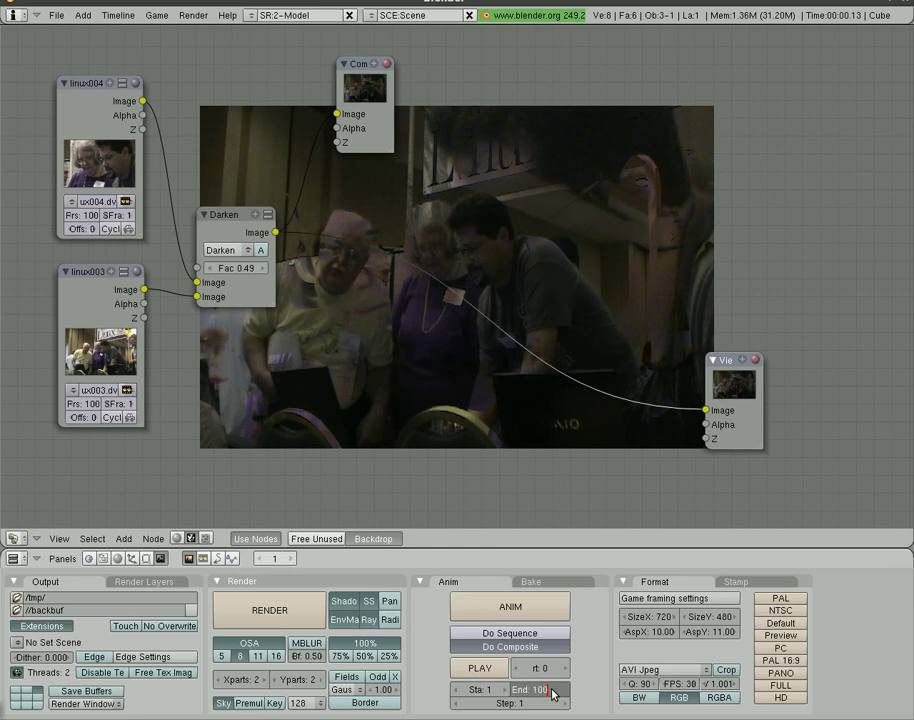
{"action": "type", "text": "100"}
{"action": "key", "text": "Return"}
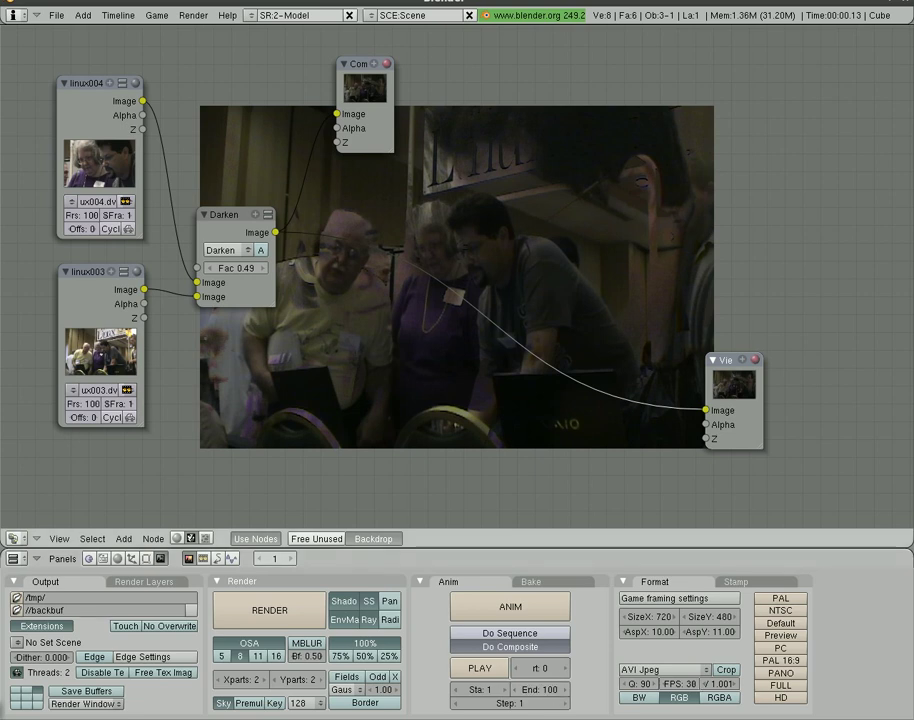
{"action": "left_click", "coordinate": [492, 605]}
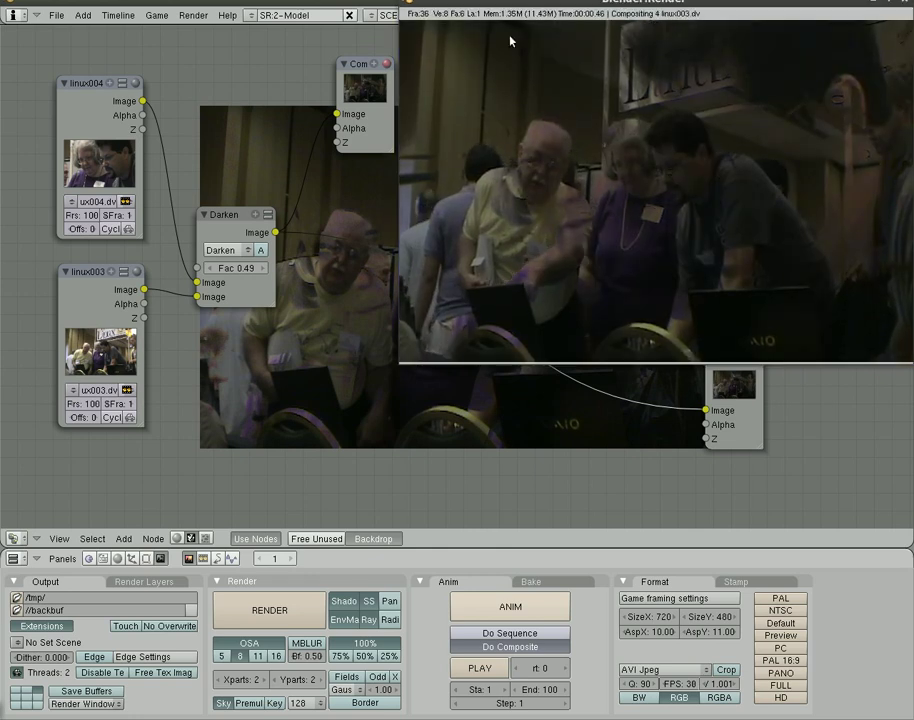
{"action": "left_click_drag", "start_coordinate": [880, 2], "coordinate": [709, 87]}
{"action": "left_click", "coordinate": [733, 83]}
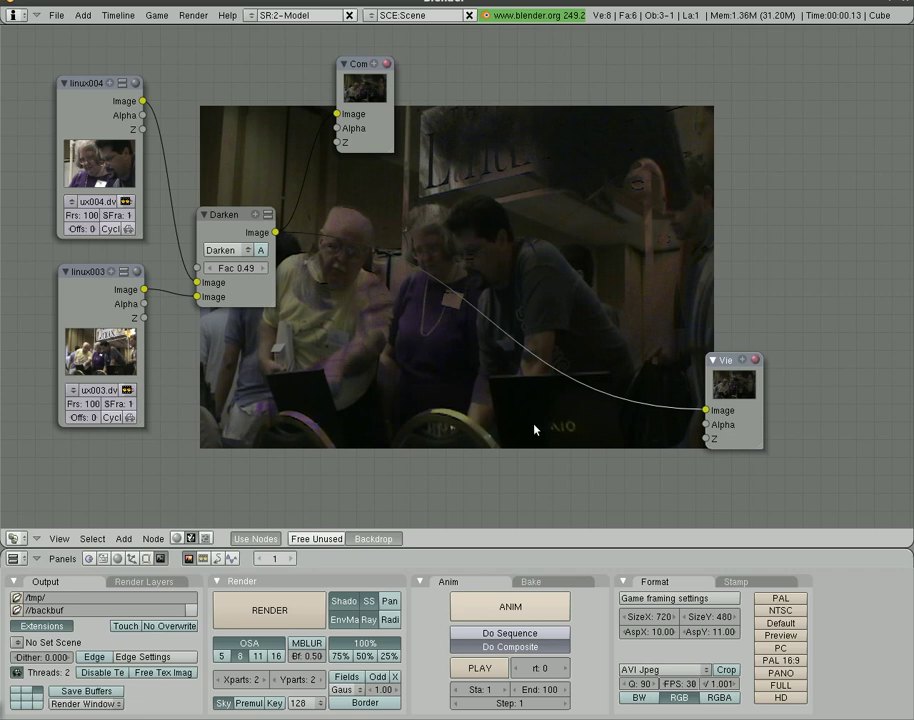
Play back the rendered animation in its own window, and close the playback
{"action": "left_click", "coordinate": [481, 669]}
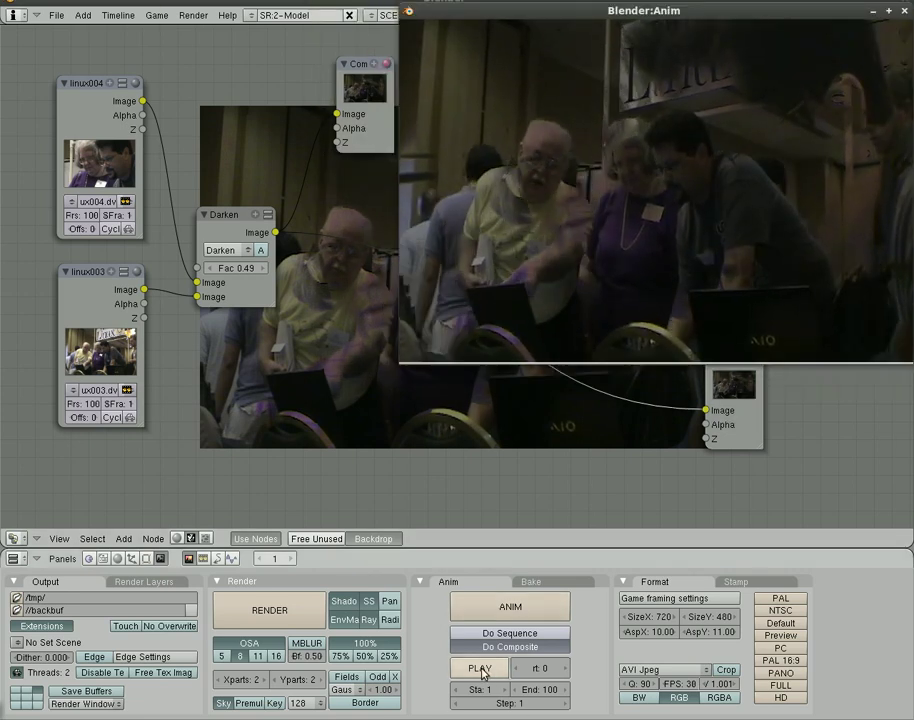
{"action": "left_click_drag", "start_coordinate": [676, 11], "coordinate": [586, 100]}
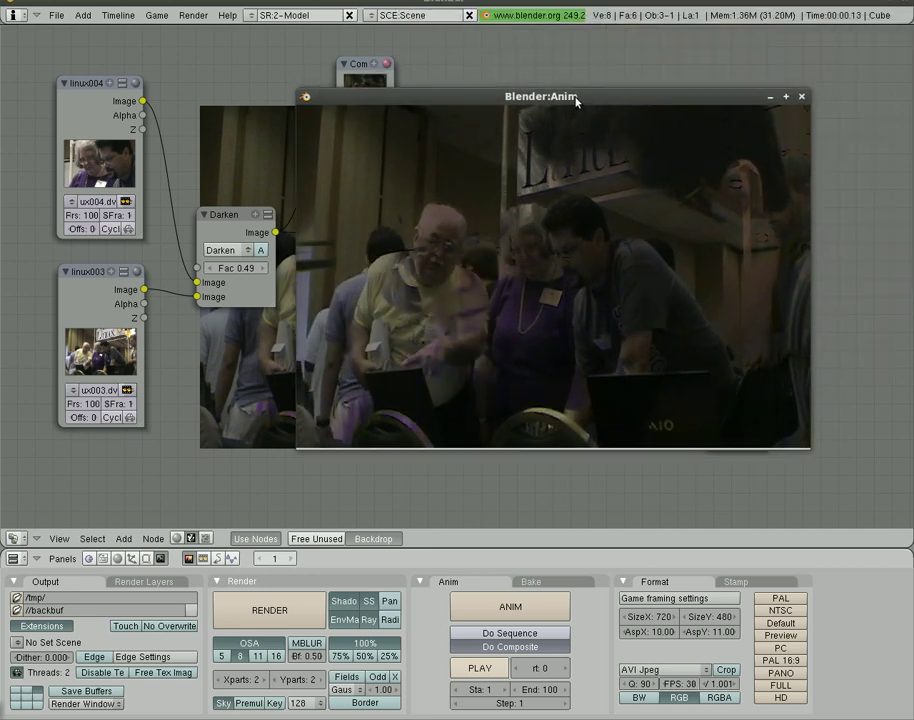
{"action": "key", "text": "Escape"}
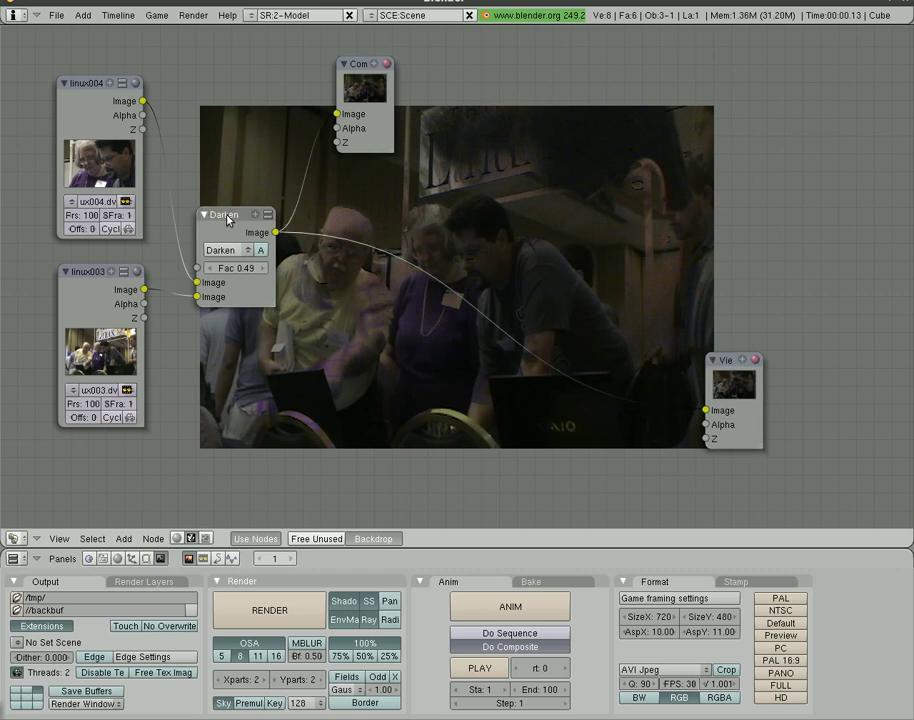
Move the Darken node above the backdrop between linux004 and the Composite node, and collapse it
{"action": "left_click_drag", "start_coordinate": [215, 222], "coordinate": [253, 76]}
{"action": "key", "text": "h"}
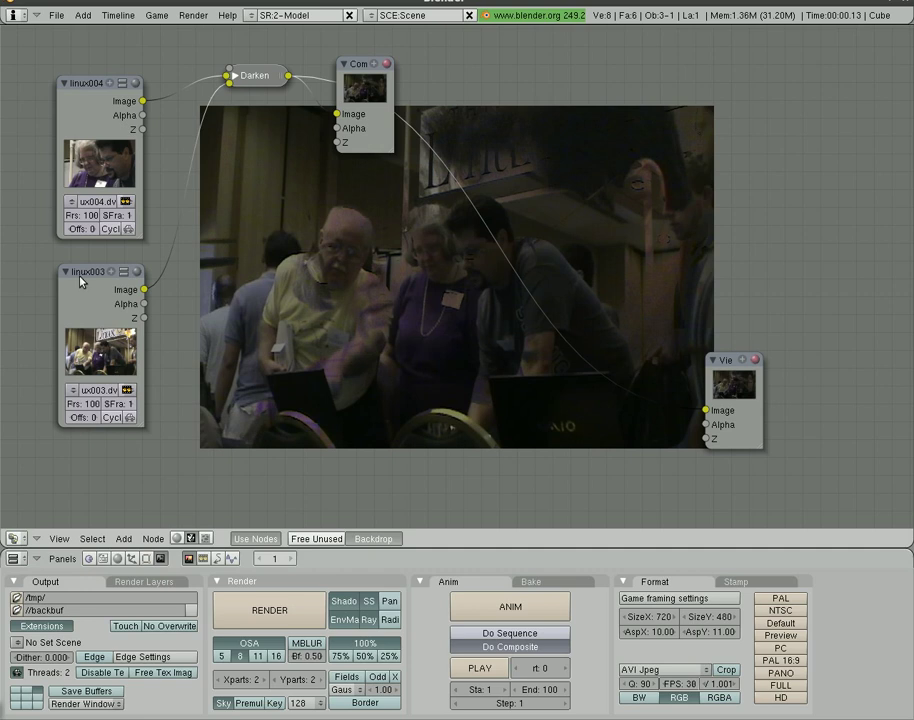
Move the linux003 node up closer to linux004, and add an Image input node loaded with linux001.dv from /home/metal/capture/swflug_orlando/
{"action": "left_click_drag", "start_coordinate": [79, 281], "coordinate": [81, 262]}
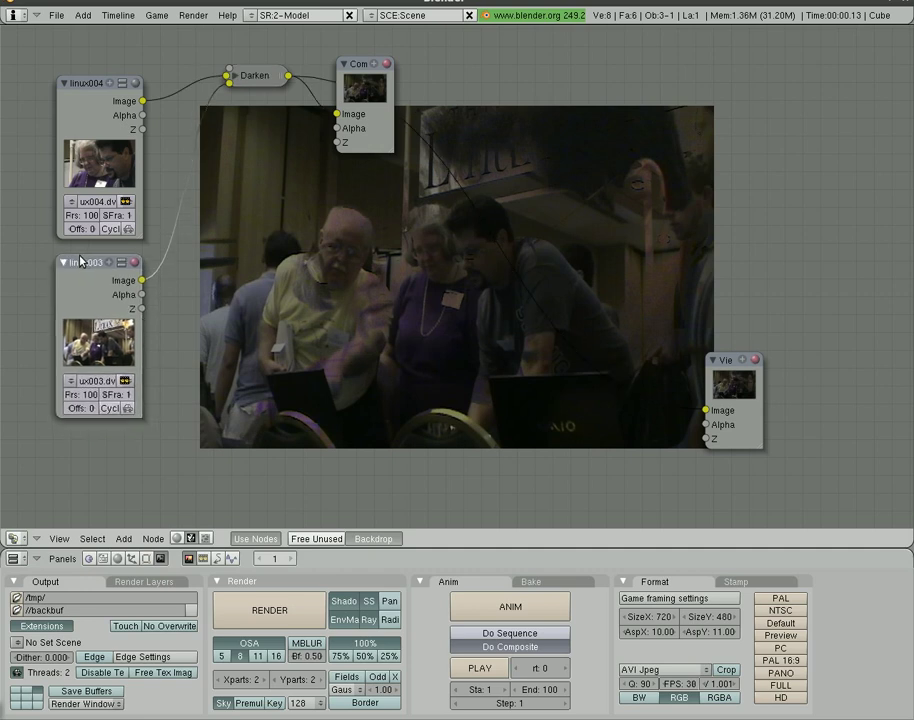
{"action": "key", "text": "space"}
{"action": "mouse_move", "coordinate": [284, 344]}
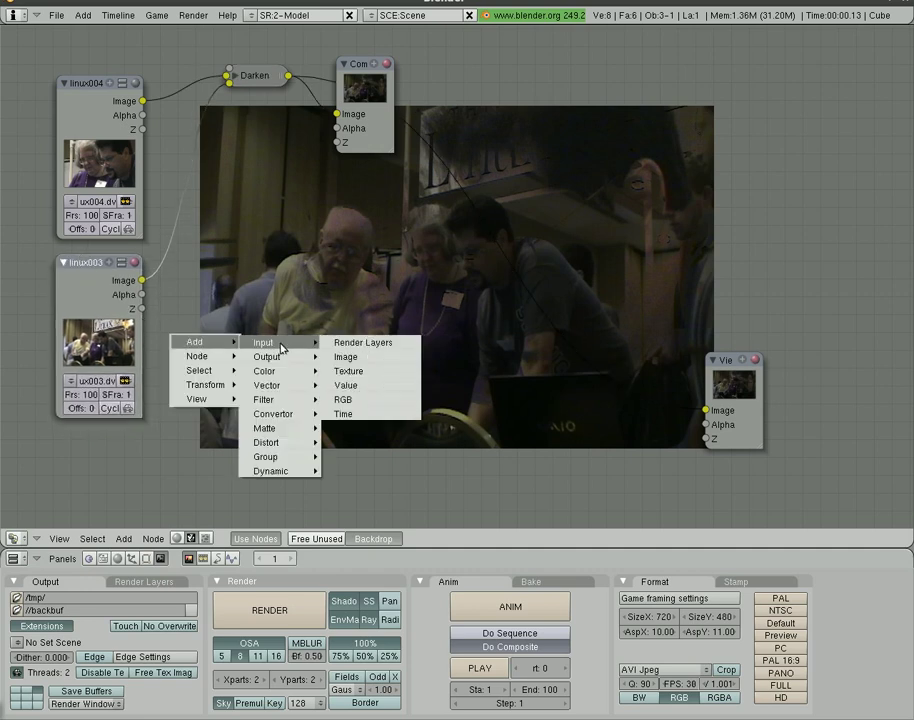
{"action": "left_click", "coordinate": [345, 357]}
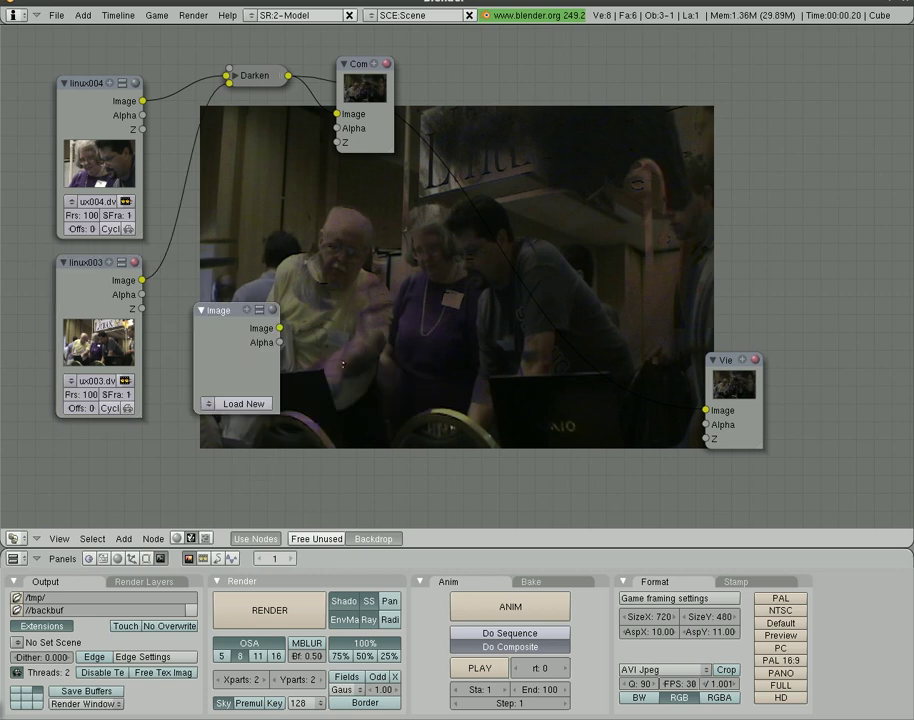
{"action": "left_click", "coordinate": [239, 402]}
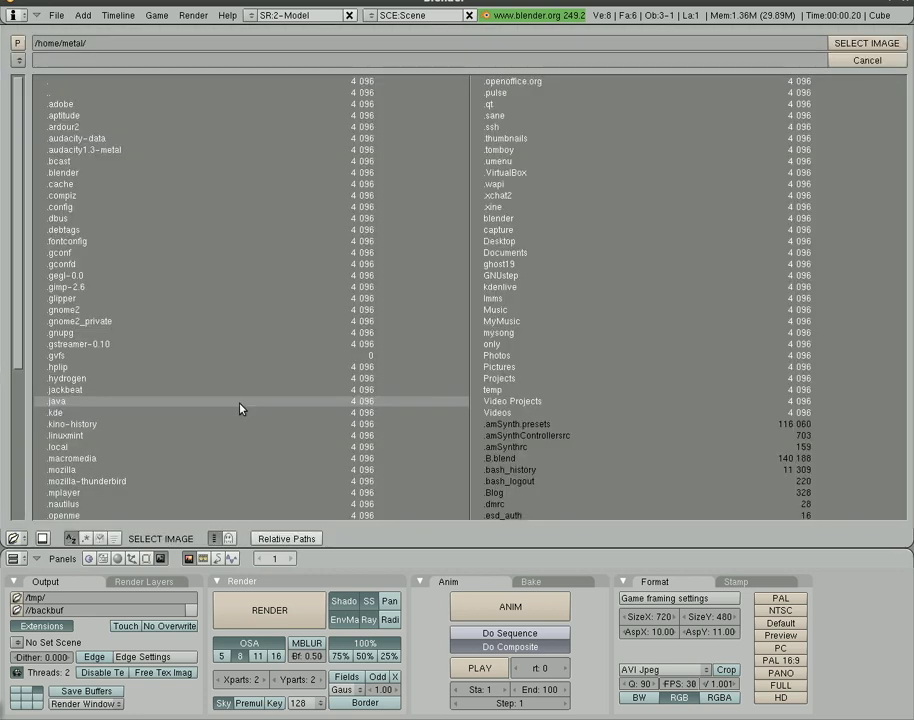
{"action": "left_click", "coordinate": [18, 60]}
{"action": "left_click", "coordinate": [40, 117]}
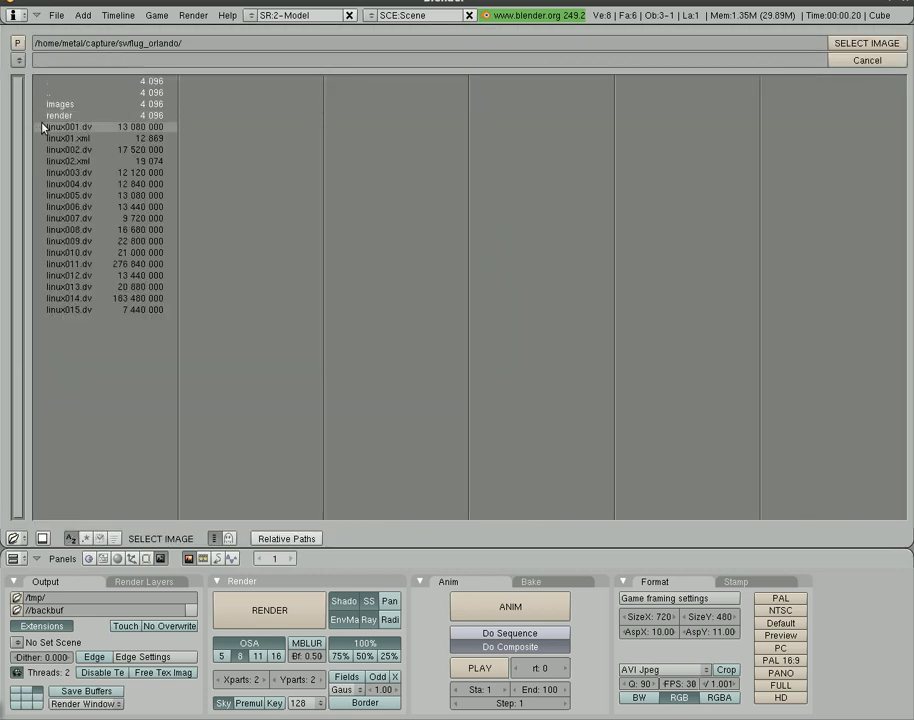
{"action": "left_click", "coordinate": [110, 127]}
{"action": "left_click", "coordinate": [845, 43]}
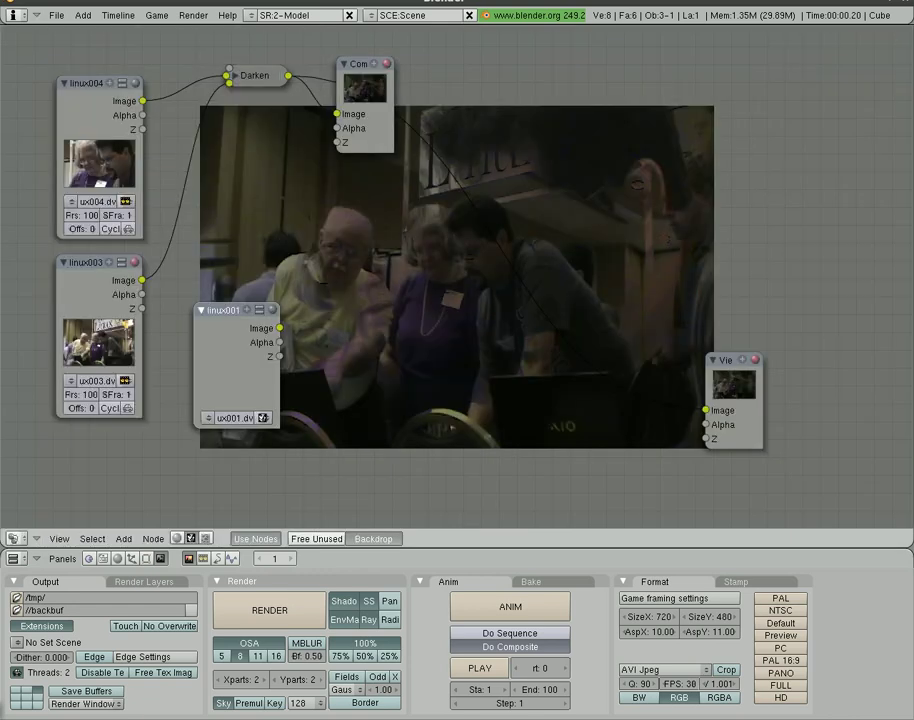
Set the linux001 node's image type to Movie and place the node below linux003
{"action": "left_click", "coordinate": [262, 418]}
{"action": "left_click", "coordinate": [262, 418]}
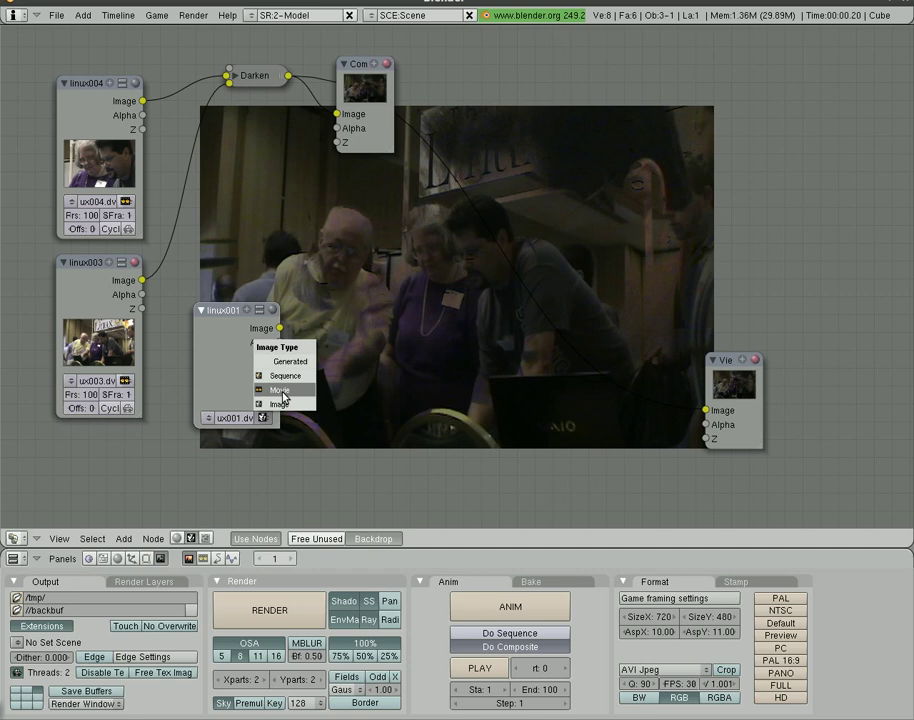
{"action": "left_click", "coordinate": [282, 393]}
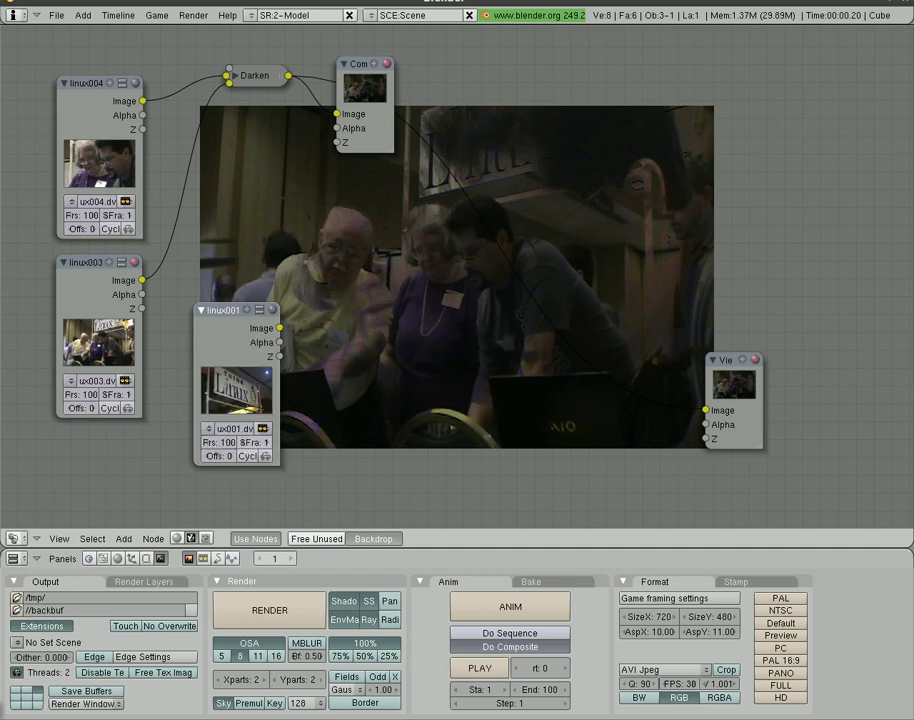
{"action": "left_click_drag", "start_coordinate": [218, 312], "coordinate": [92, 388]}
Add a Mix color node fed by the linux001 image and place it over the middle of the backdrop
{"action": "key", "text": "space"}
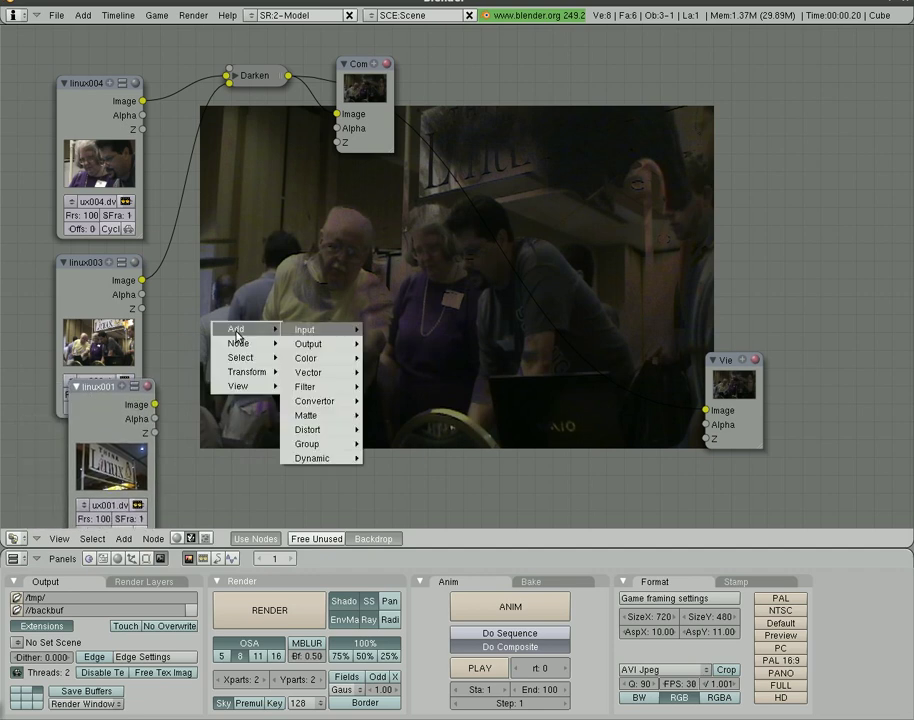
{"action": "mouse_move", "coordinate": [325, 360]}
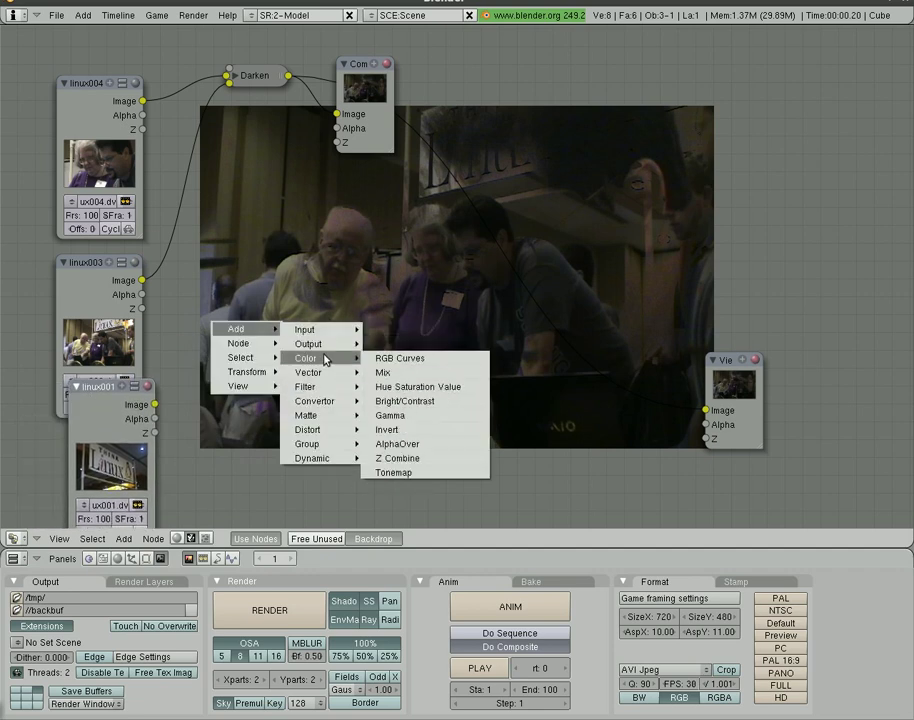
{"action": "left_click", "coordinate": [406, 372]}
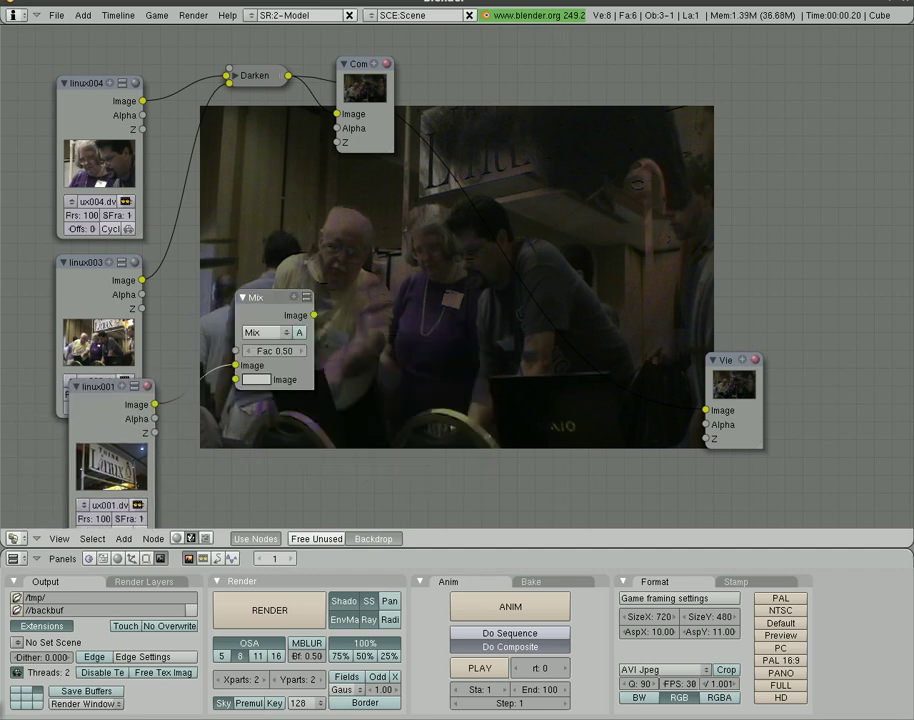
{"action": "left_click_drag", "start_coordinate": [280, 300], "coordinate": [400, 304]}
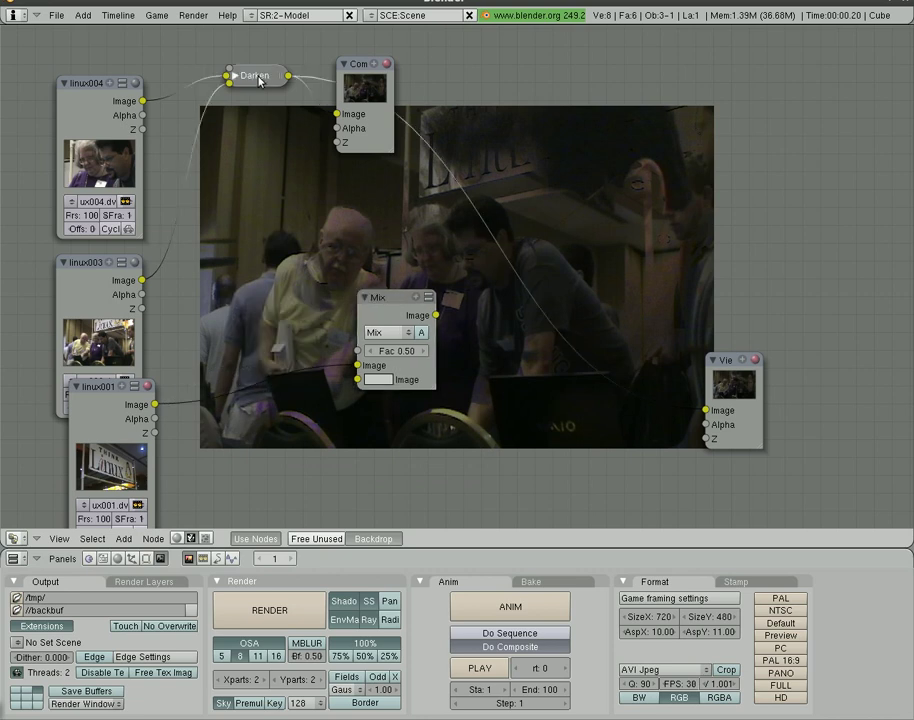
Lower the Darken node, then link linux003's image to the Mix node's second image input and the Mix output to the Viewer
{"action": "left_click_drag", "start_coordinate": [255, 75], "coordinate": [243, 158]}
{"action": "left_click_drag", "start_coordinate": [143, 281], "coordinate": [360, 382]}
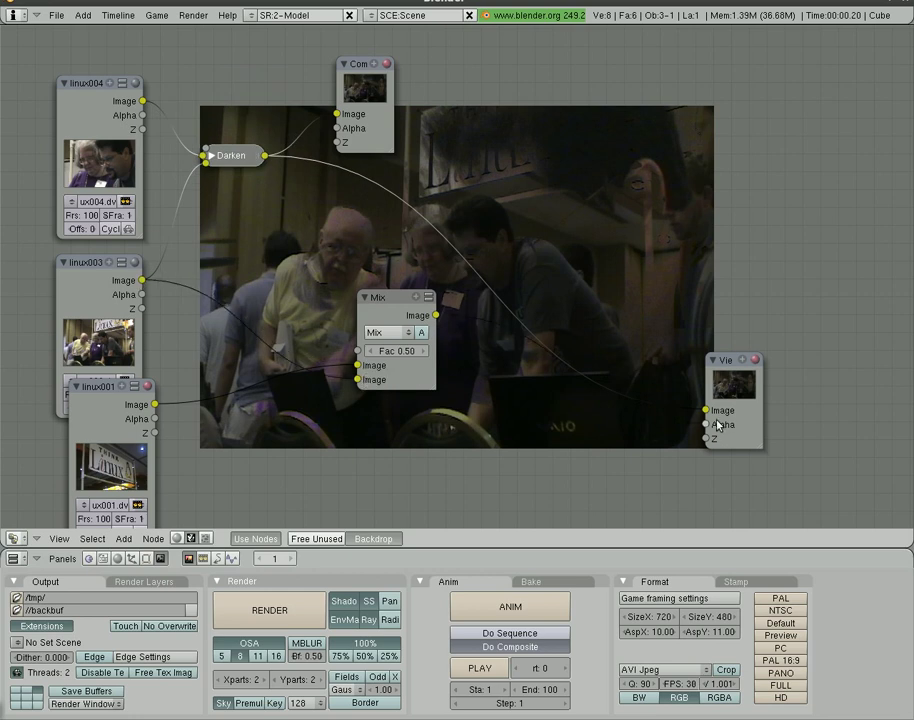
{"action": "left_click_drag", "start_coordinate": [435, 315], "coordinate": [707, 410]}
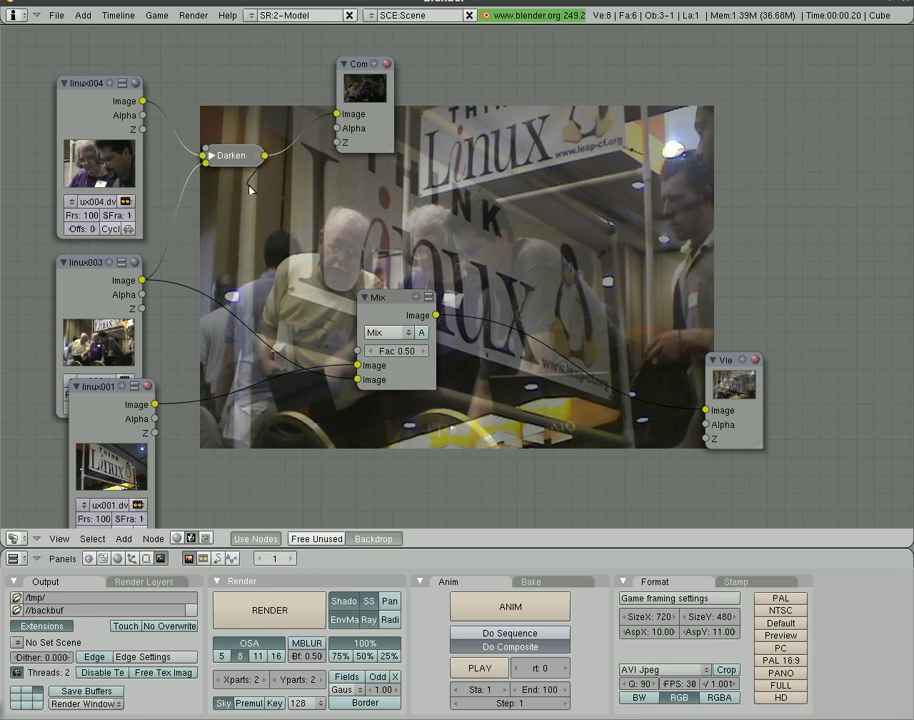
Replace linux003 with the Darken output at the Mix node's second image input, and move the Mix node closer to linux001
{"action": "left_click_drag", "start_coordinate": [357, 380], "coordinate": [357, 380]}
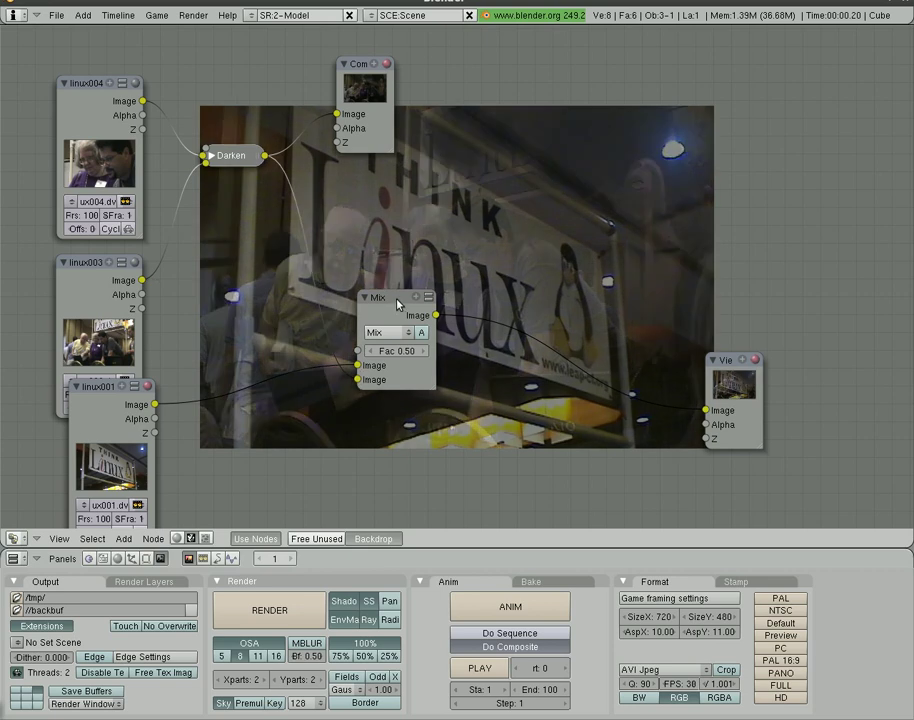
{"action": "left_click_drag", "start_coordinate": [397, 303], "coordinate": [333, 327]}
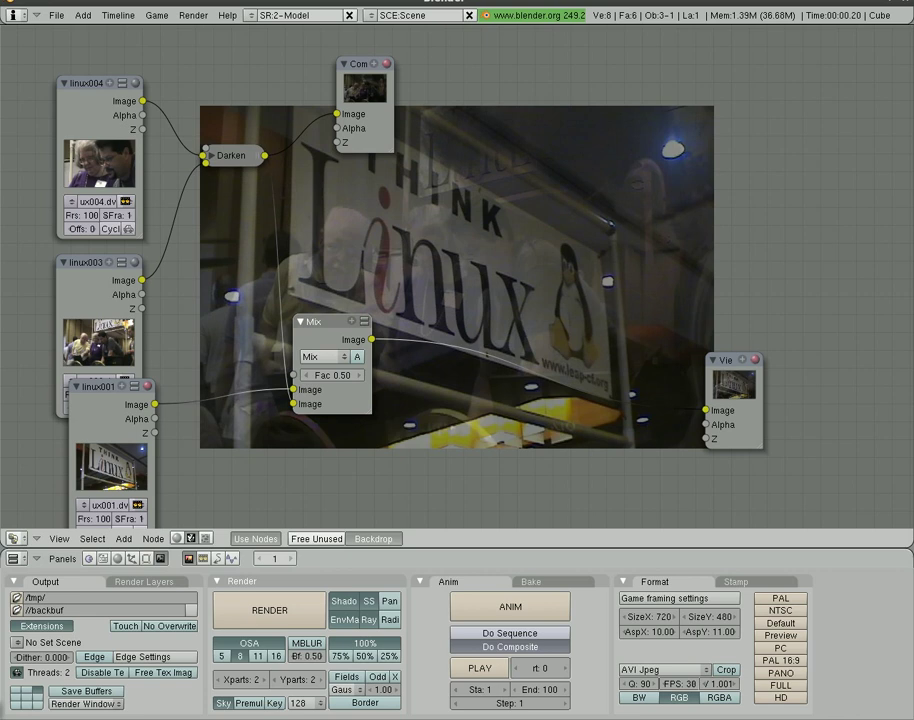
Move the Composite node past the backdrop's upper-right corner, then render the current frame and close the render window
{"action": "left_click_drag", "start_coordinate": [350, 61], "coordinate": [815, 79]}
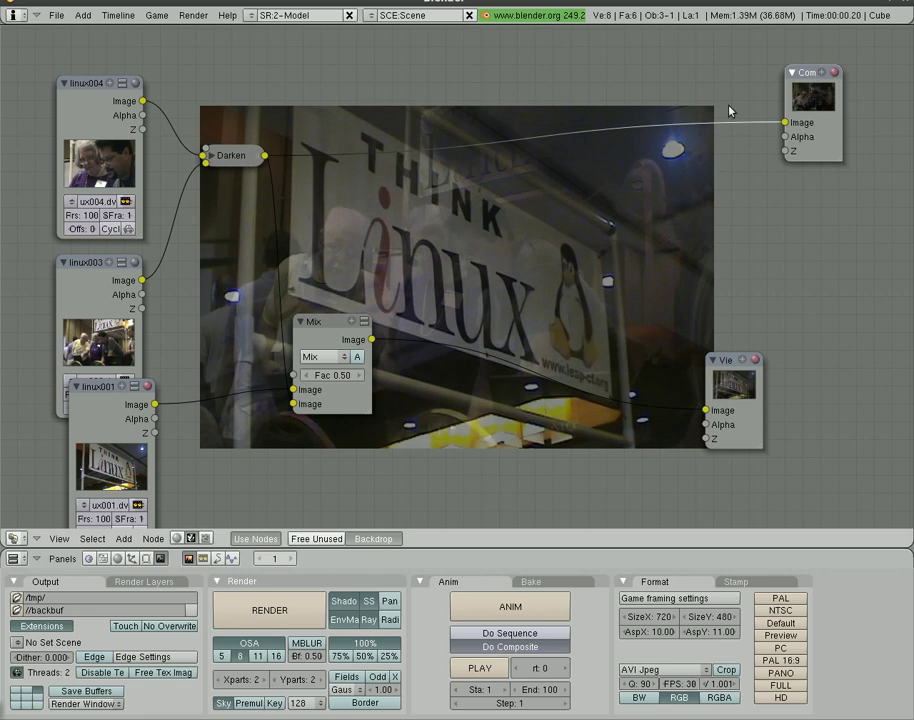
{"action": "left_click", "coordinate": [270, 610]}
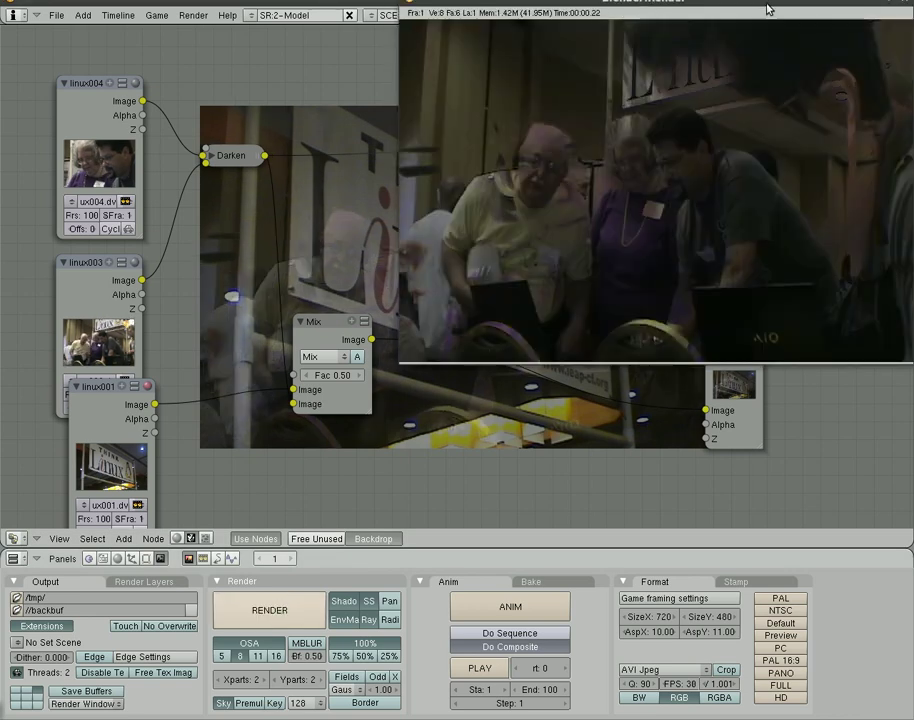
{"action": "left_click_drag", "start_coordinate": [550, 8], "coordinate": [277, 115]}
{"action": "left_click", "coordinate": [630, 114]}
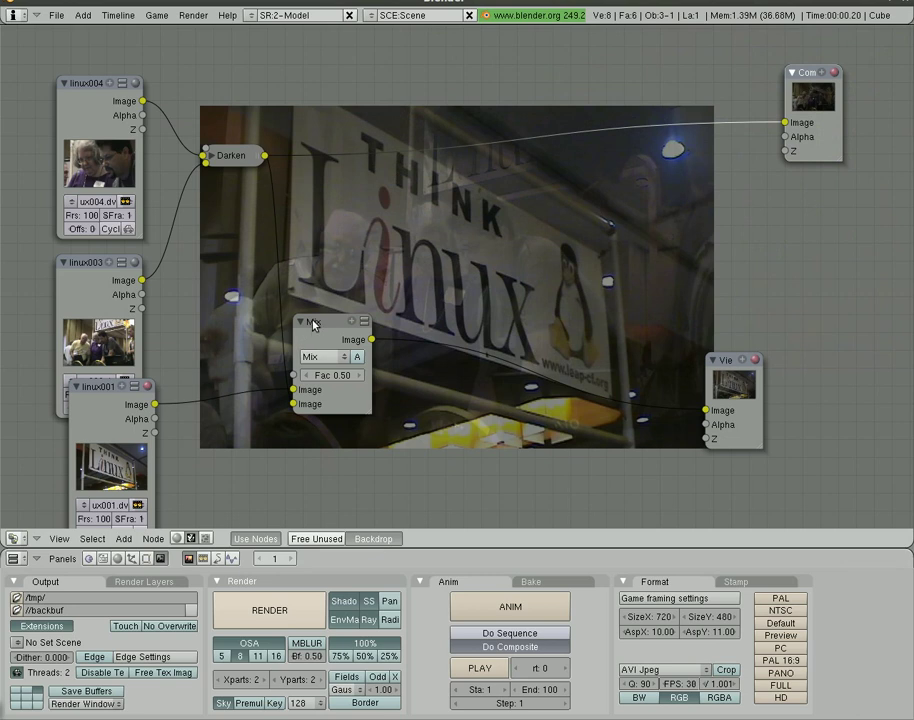
Link the Mix node's output to the Composite node's image input, then render the frame again and close the render window
{"action": "left_click_drag", "start_coordinate": [306, 330], "coordinate": [309, 350]}
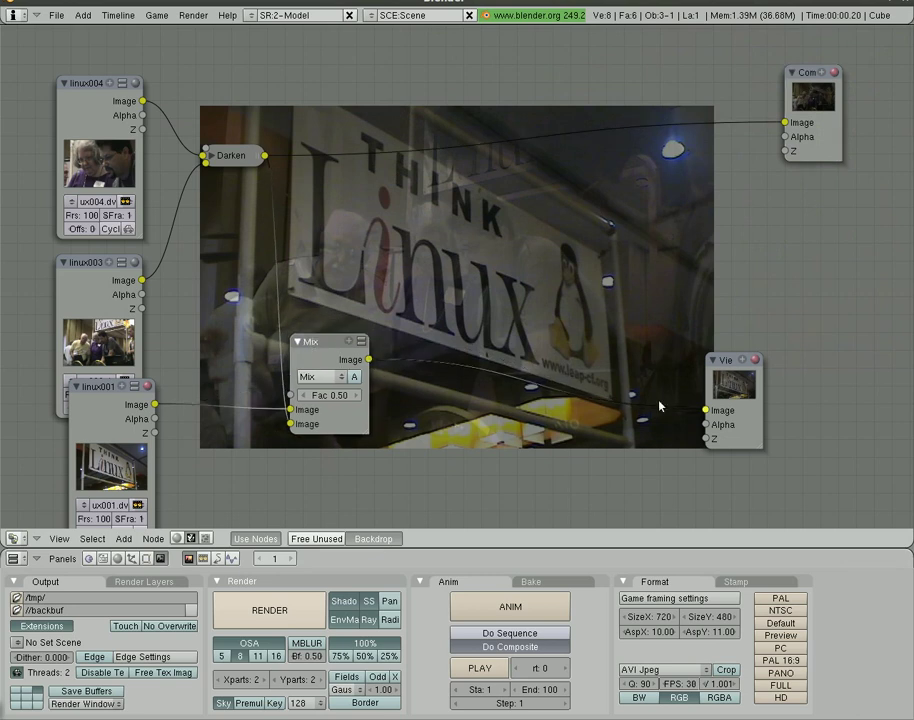
{"action": "left_click_drag", "start_coordinate": [369, 359], "coordinate": [786, 122]}
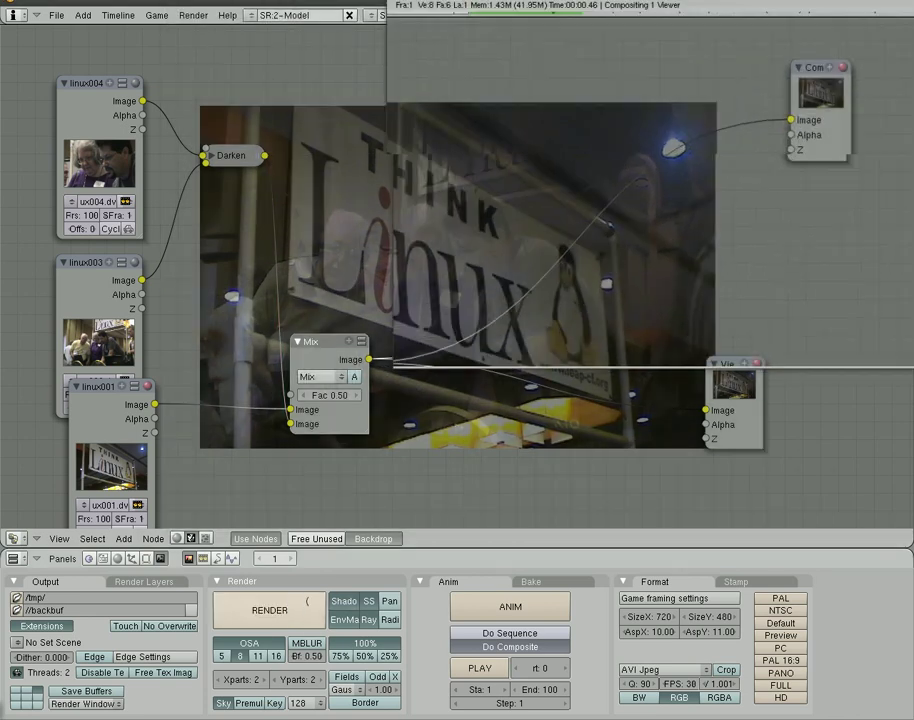
{"action": "left_click", "coordinate": [290, 610]}
{"action": "left_click_drag", "start_coordinate": [530, 5], "coordinate": [571, 102]}
{"action": "left_click", "coordinate": [741, 98]}
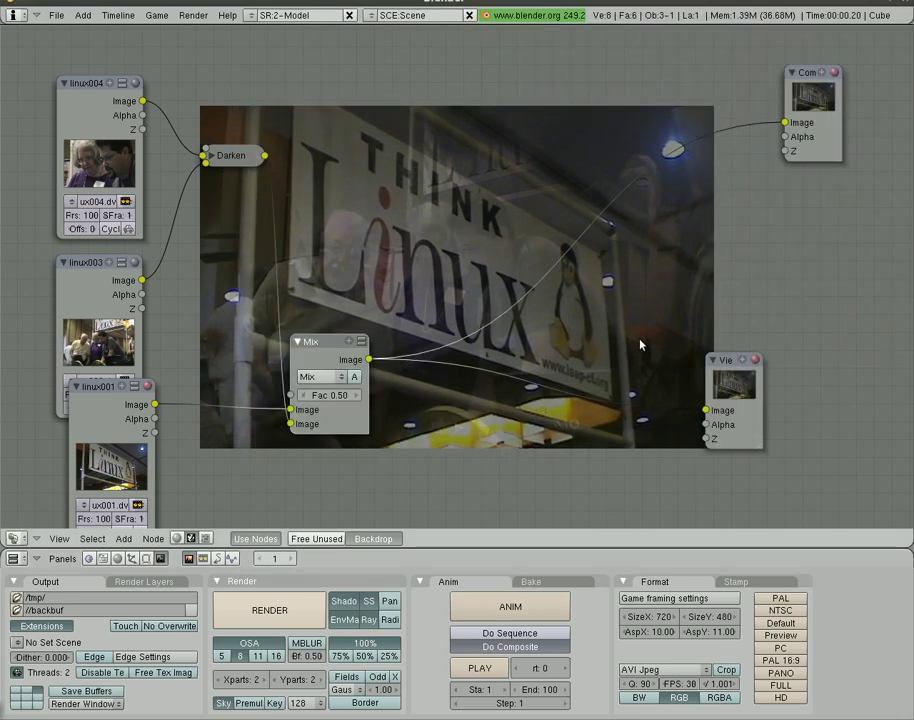